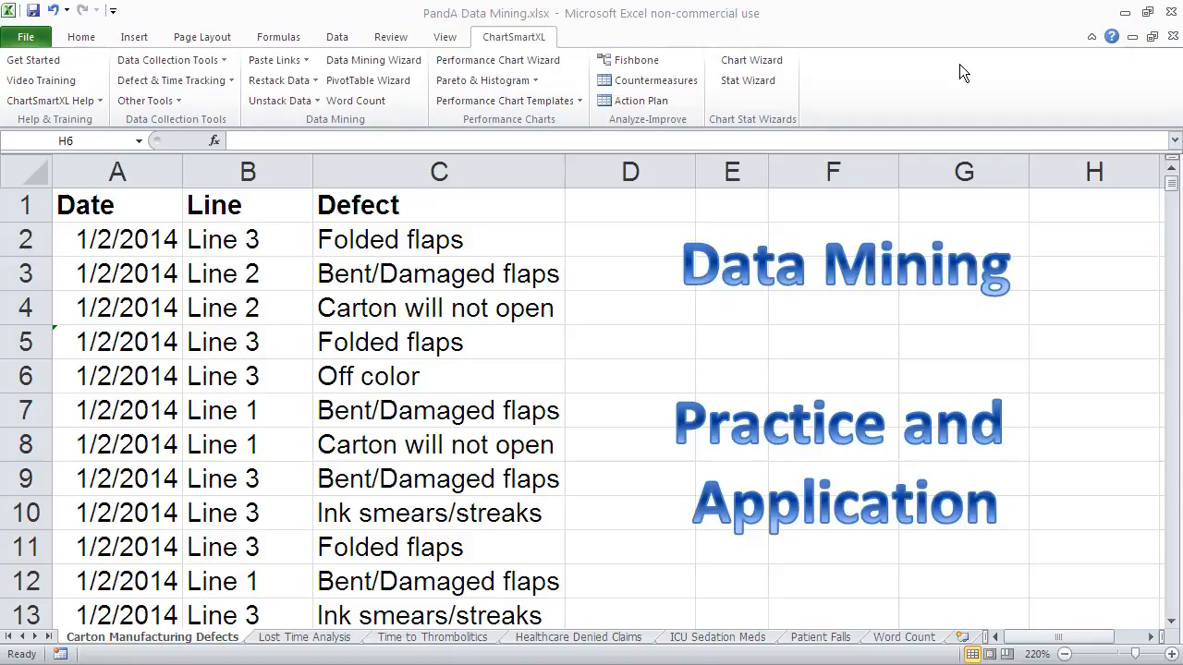
Browse the ChartSmartXL test data files and locate pivottable.xlsx.
left_click(112, 207)
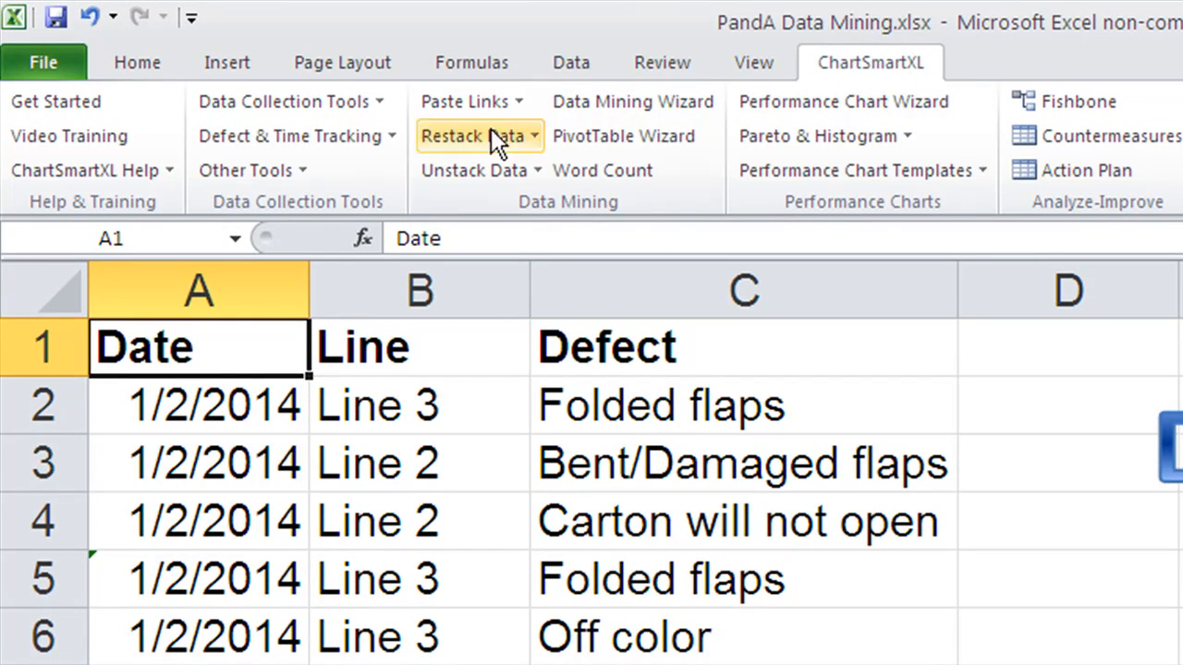
left_click(91, 176)
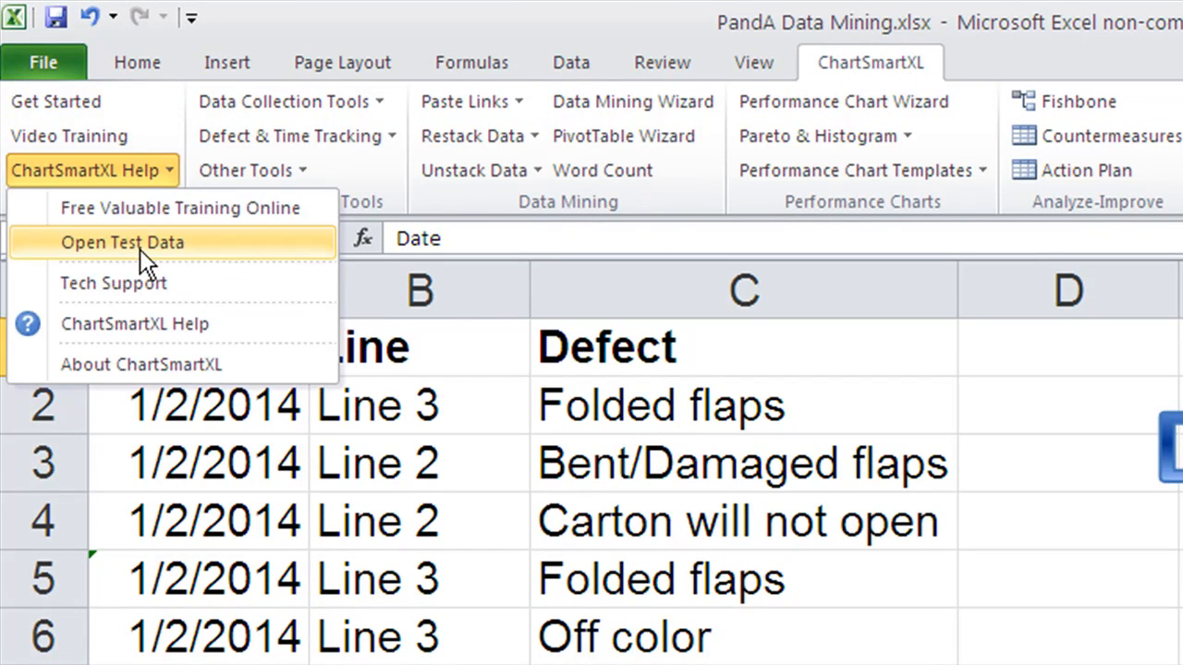
left_click(196, 242)
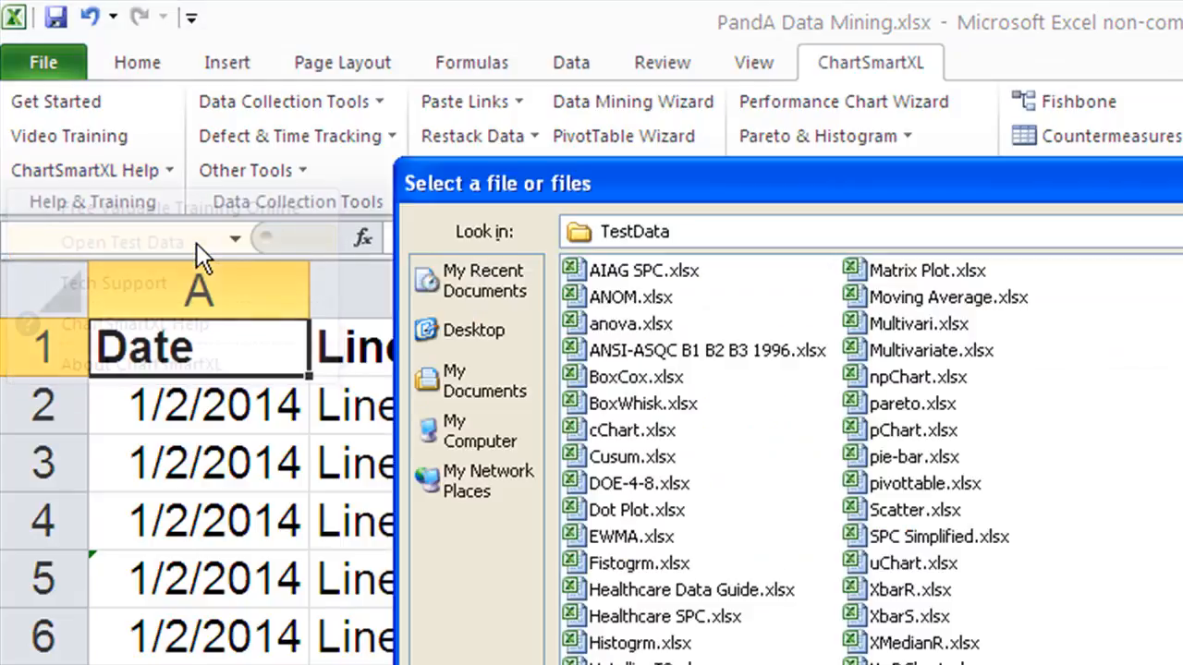
left_click(884, 481)
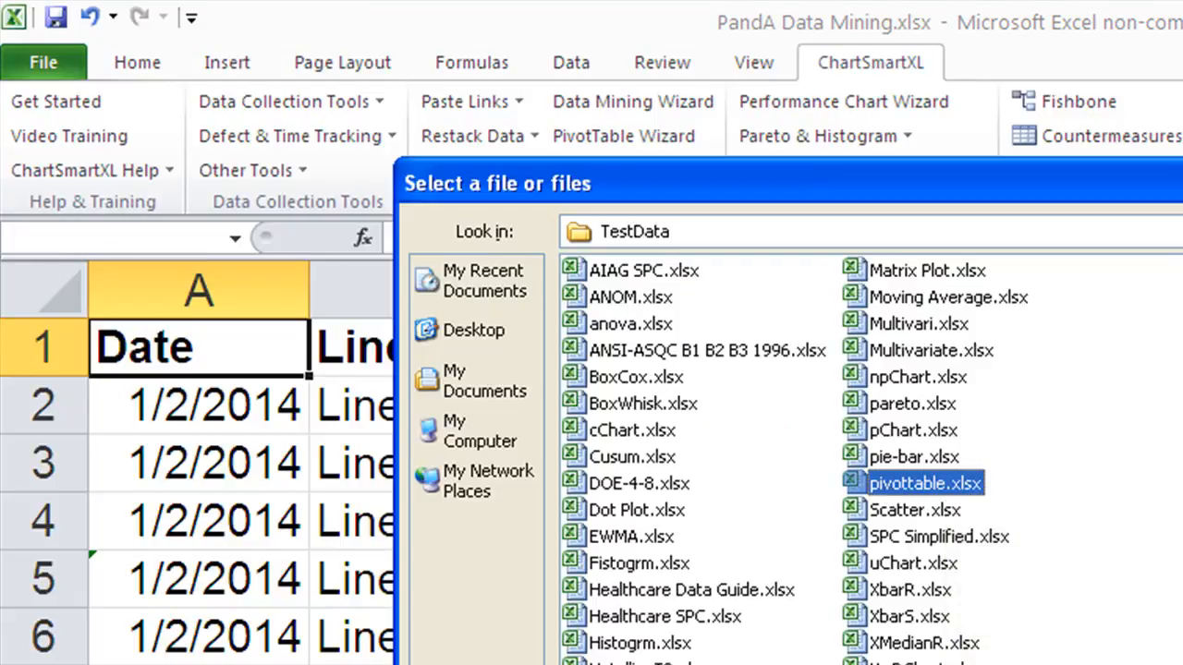
key("Return")
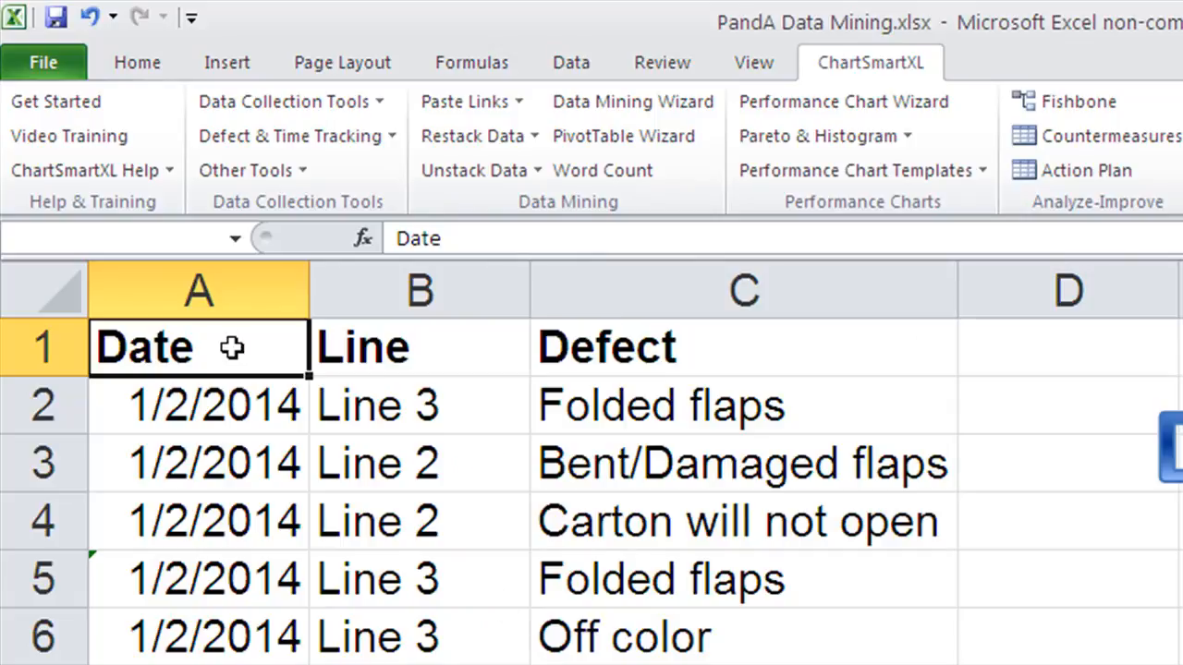
Run the Data Mining Wizard on the Date and Defect column headers of the Carton Manufacturing Defects sheet.
left_click(232, 348)
left_click(674, 350, "ctrl")
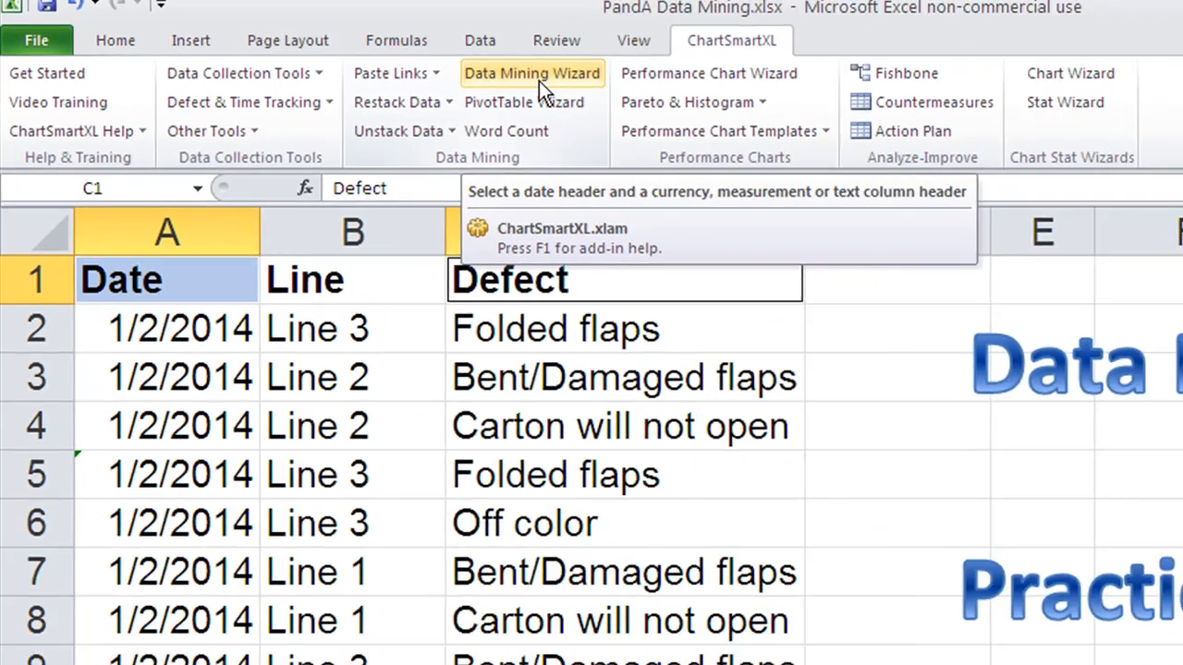
left_click(642, 110)
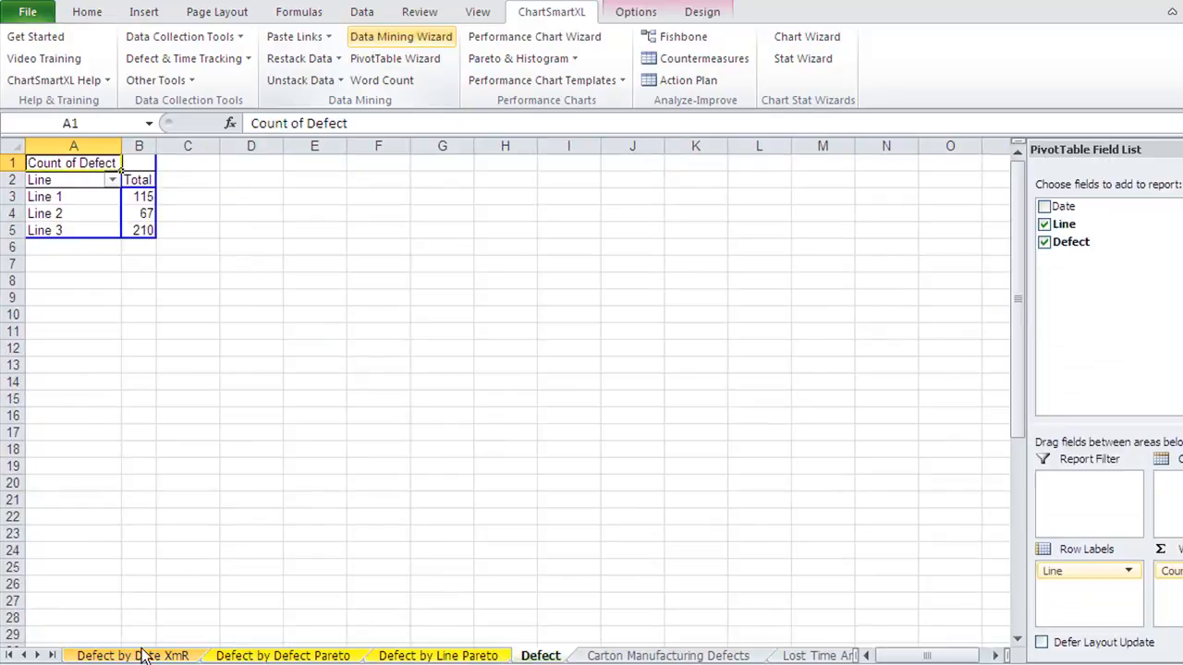
Review the Defect by Date XmR chart and compare the Defect by Defect and Defect by Line Pareto charts.
left_click(136, 655)
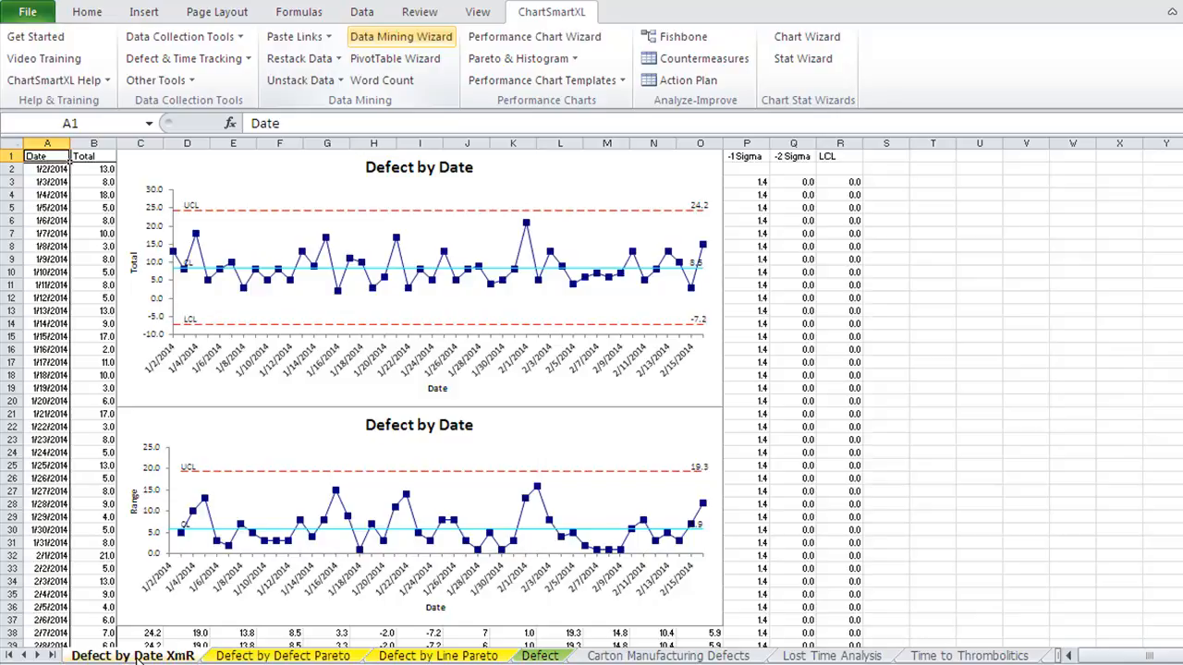
left_click(258, 656)
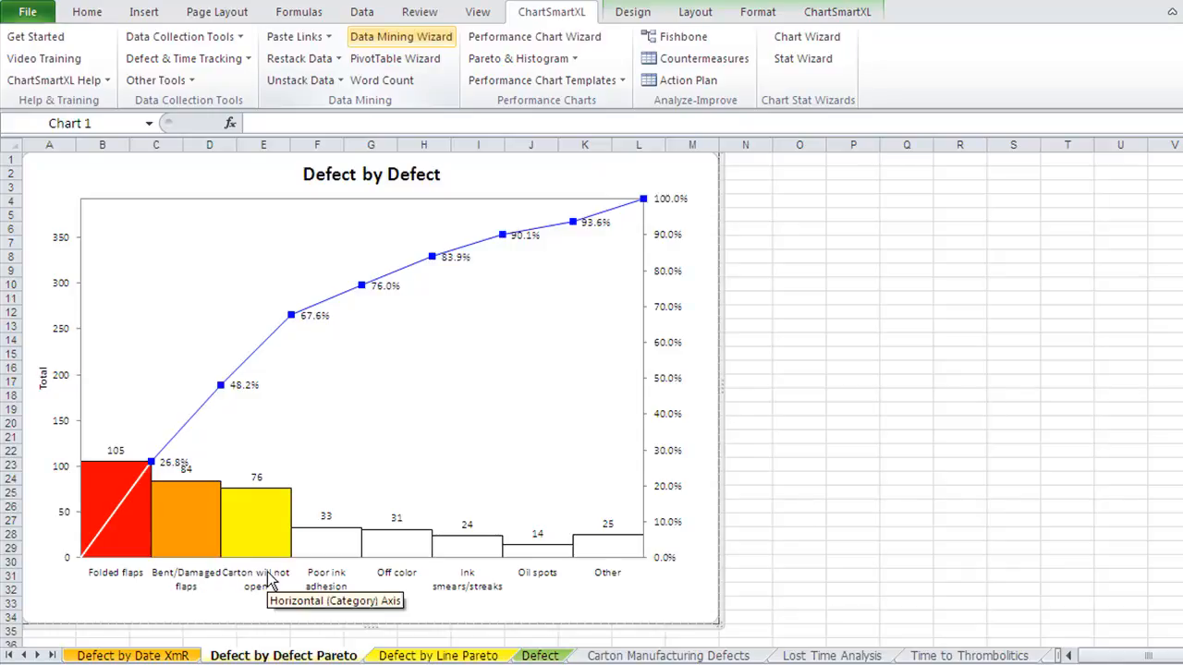
left_click(408, 657)
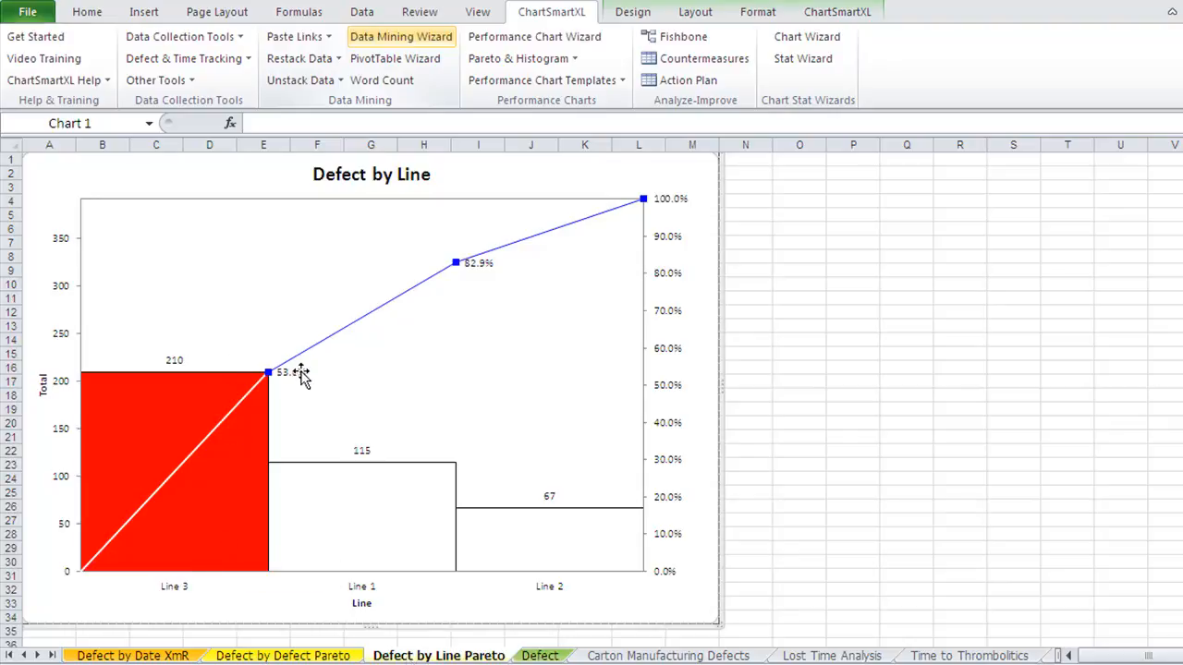
mouse_move(233, 441)
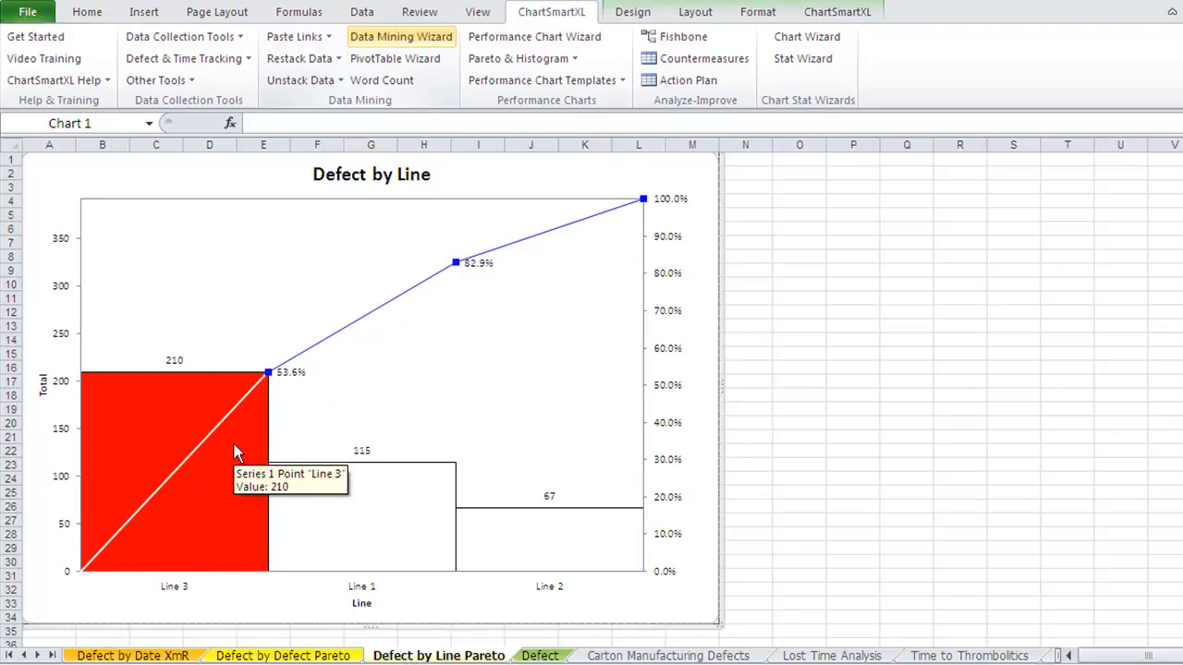
left_click(274, 657)
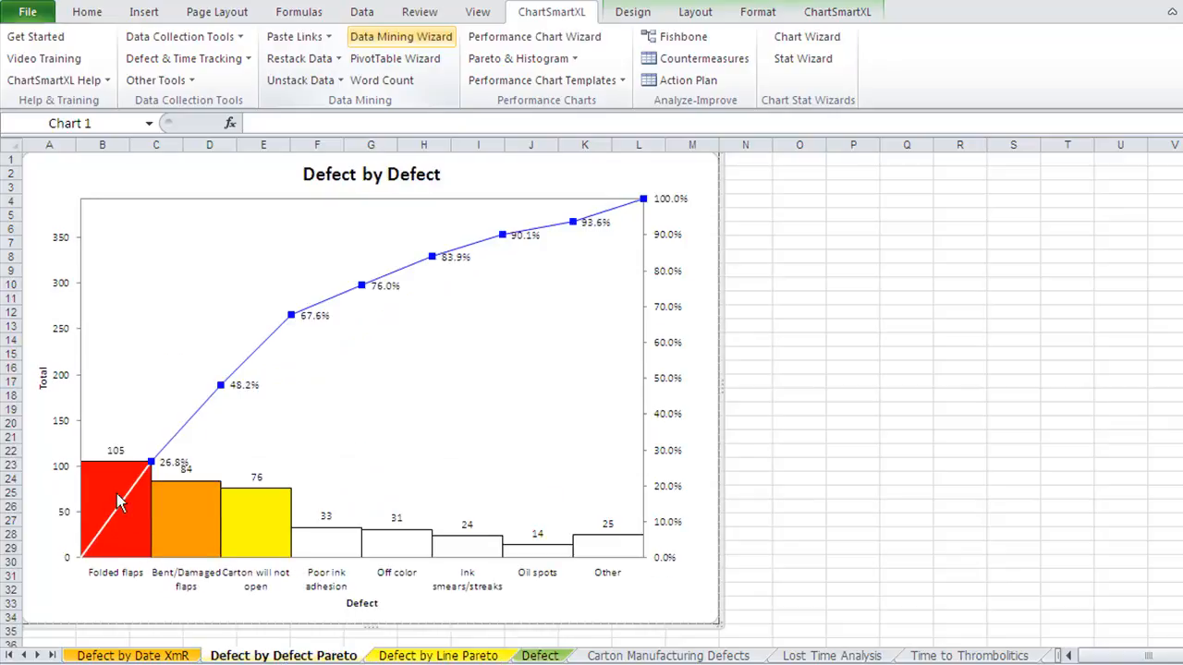
left_click(411, 657)
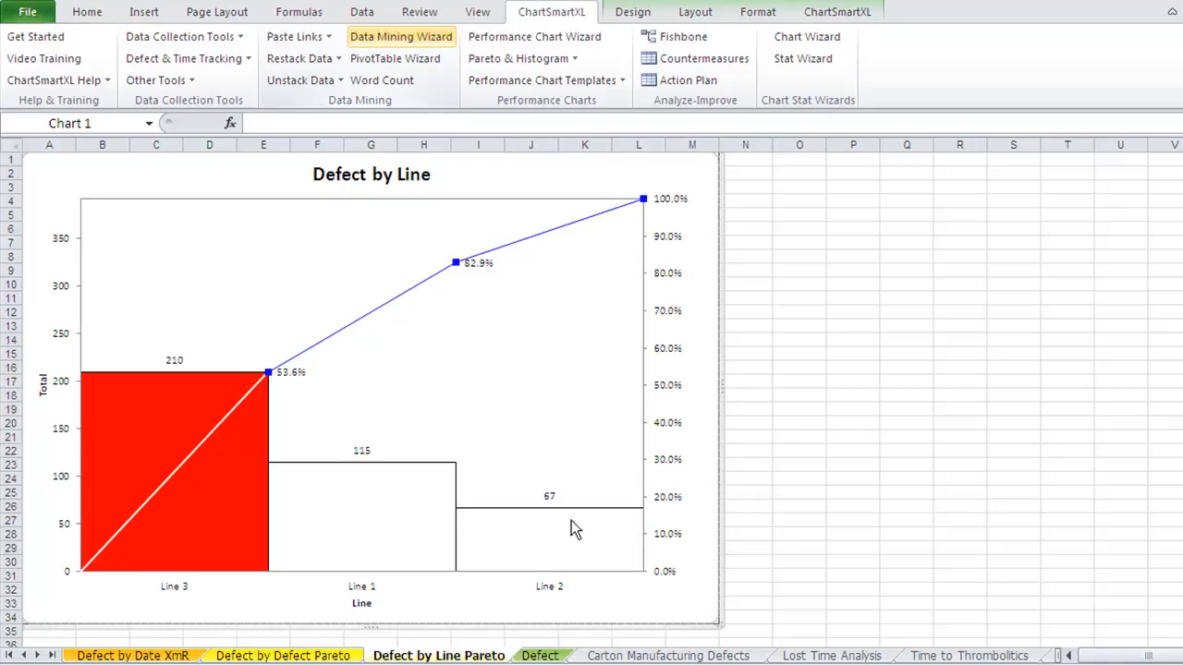
Drill into the Line 3 total of the Defect PivotTable to list its records, and widen the Defect column to fit its text.
left_click(544, 656)
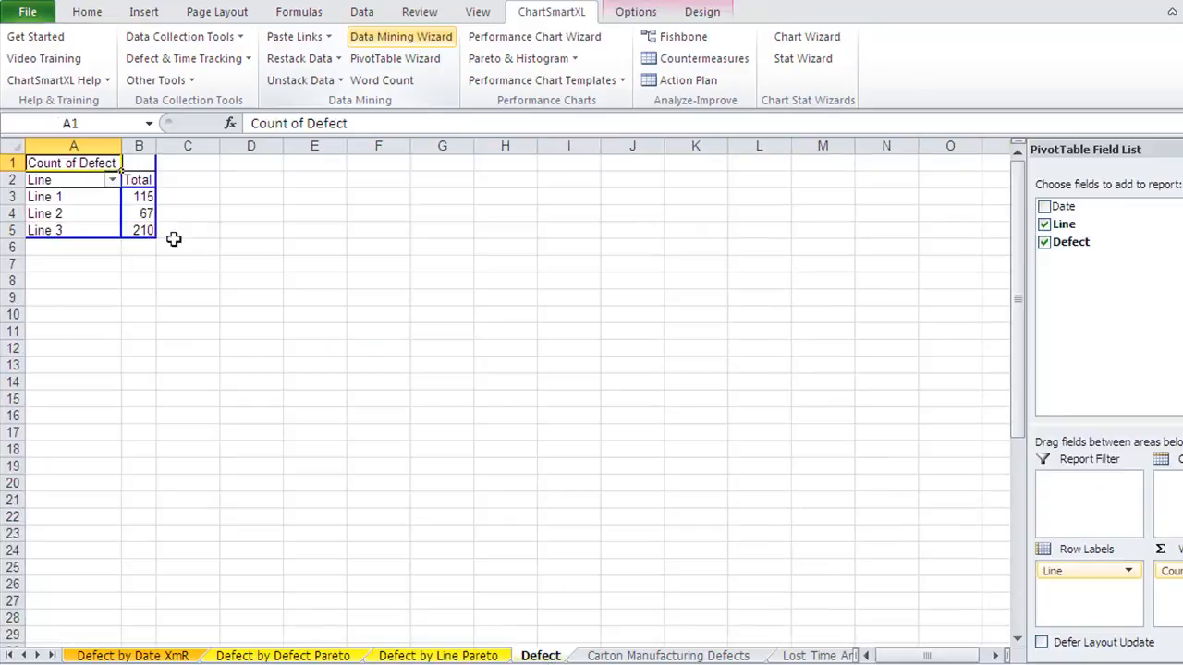
mouse_move(145, 231)
scroll(145, 231, "up", 8)
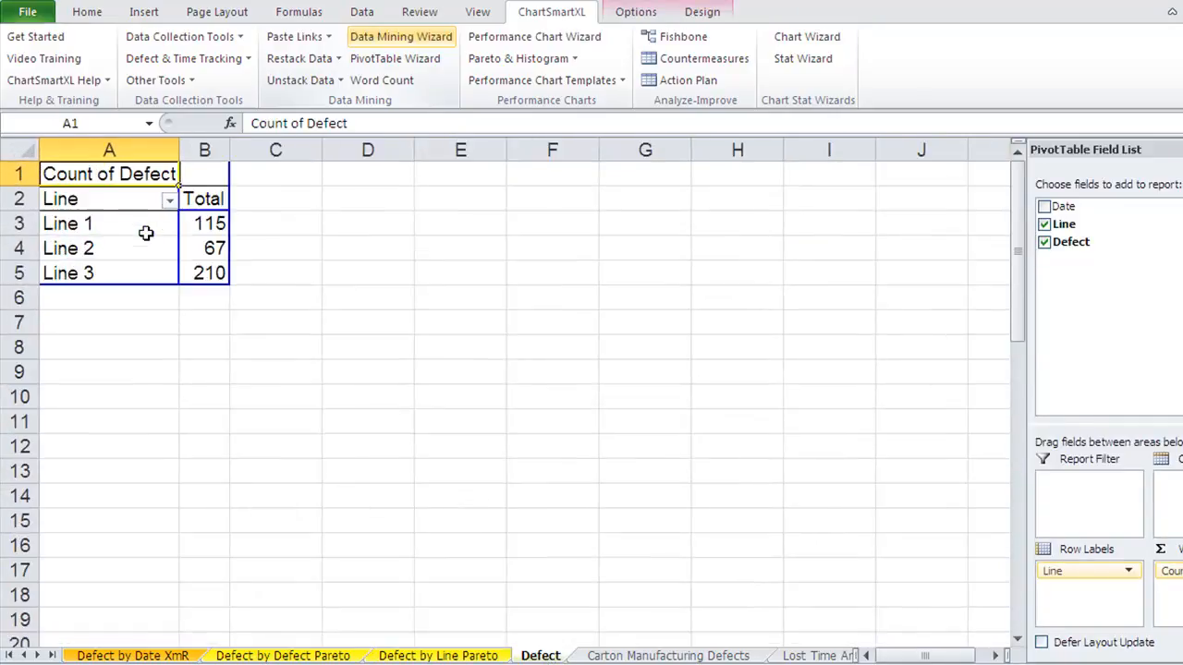
left_click(342, 356)
mouse_move(342, 355)
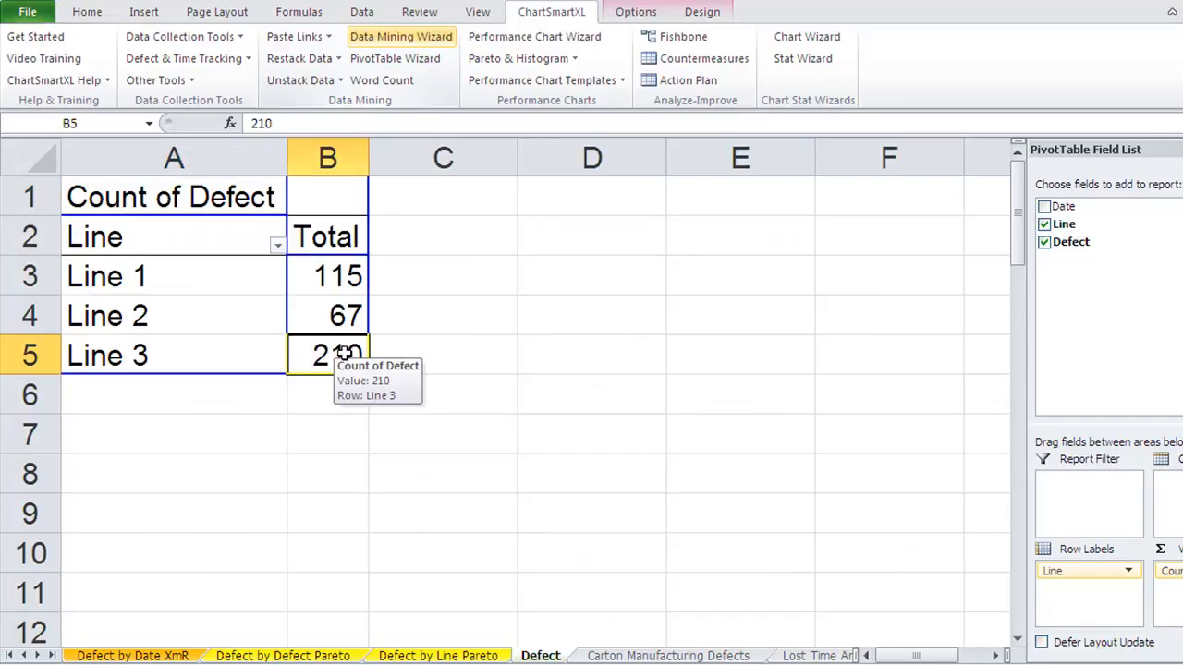
double_click(342, 356)
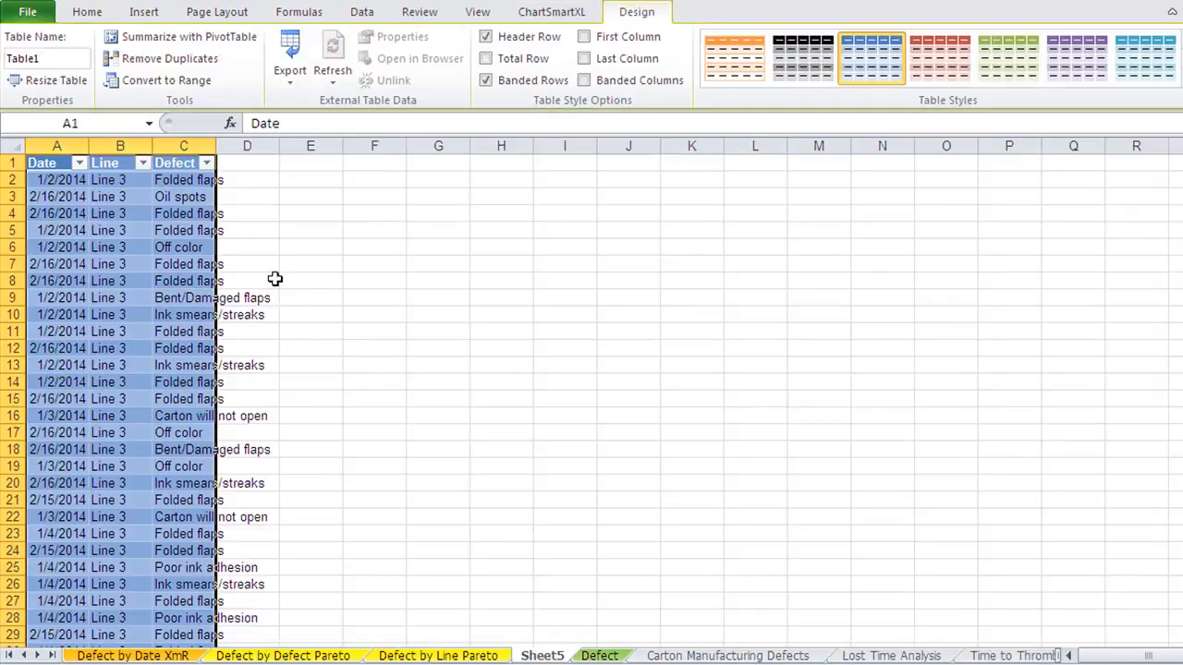
left_click_drag(218, 145, 321, 145)
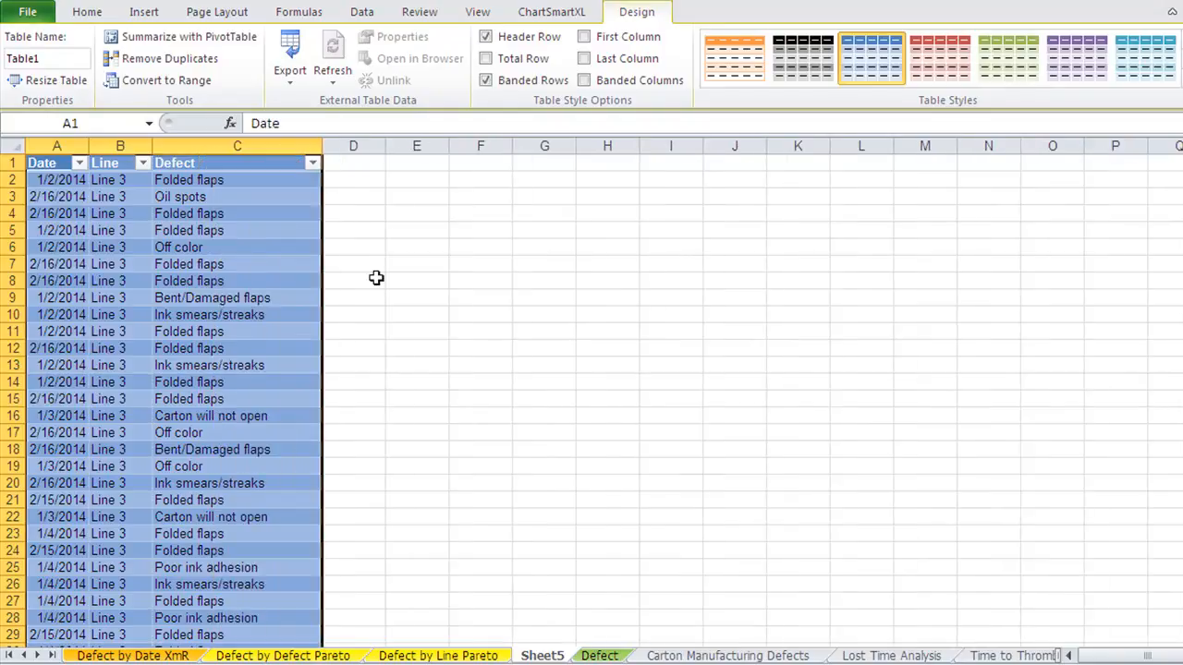
Create a Pareto chart from the Defect column of the extracted Line 3 records.
scroll(375, 273, "up", 8, "ctrl")
left_click(452, 199)
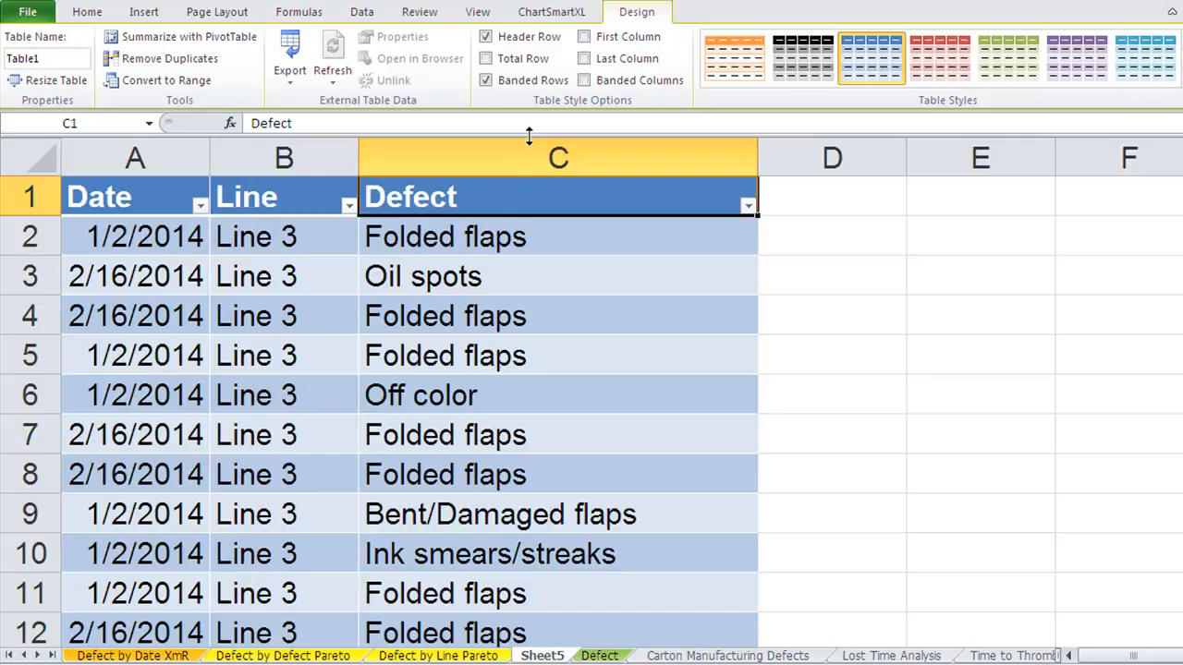
left_click(551, 12)
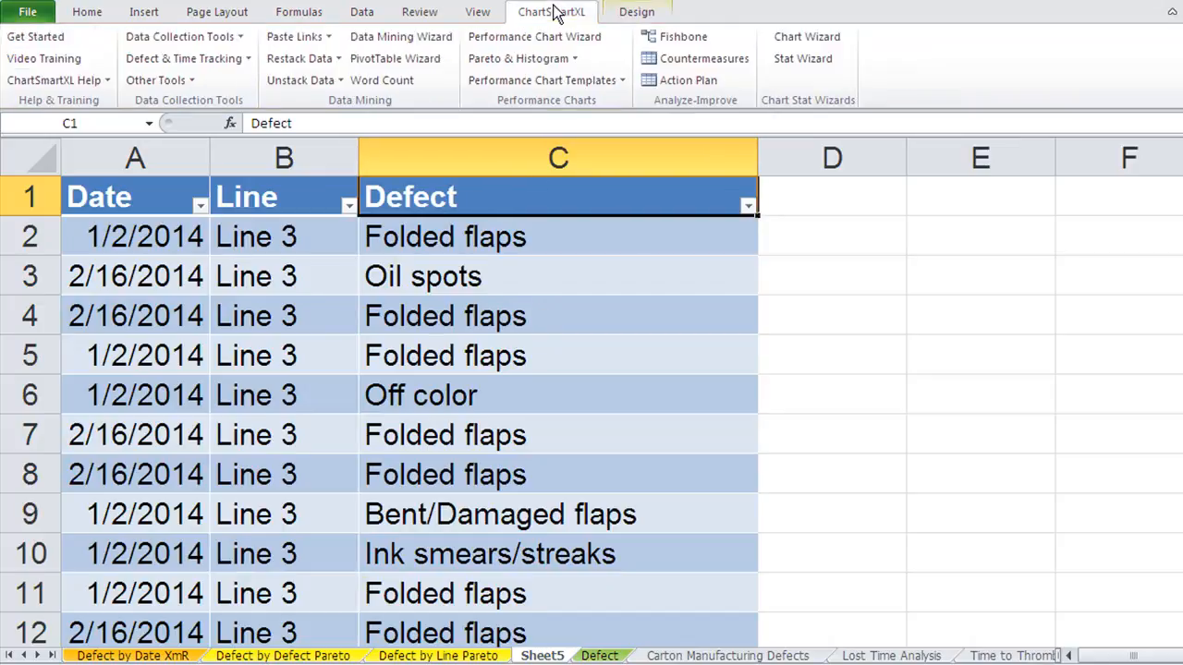
left_click(508, 58)
left_click(500, 77)
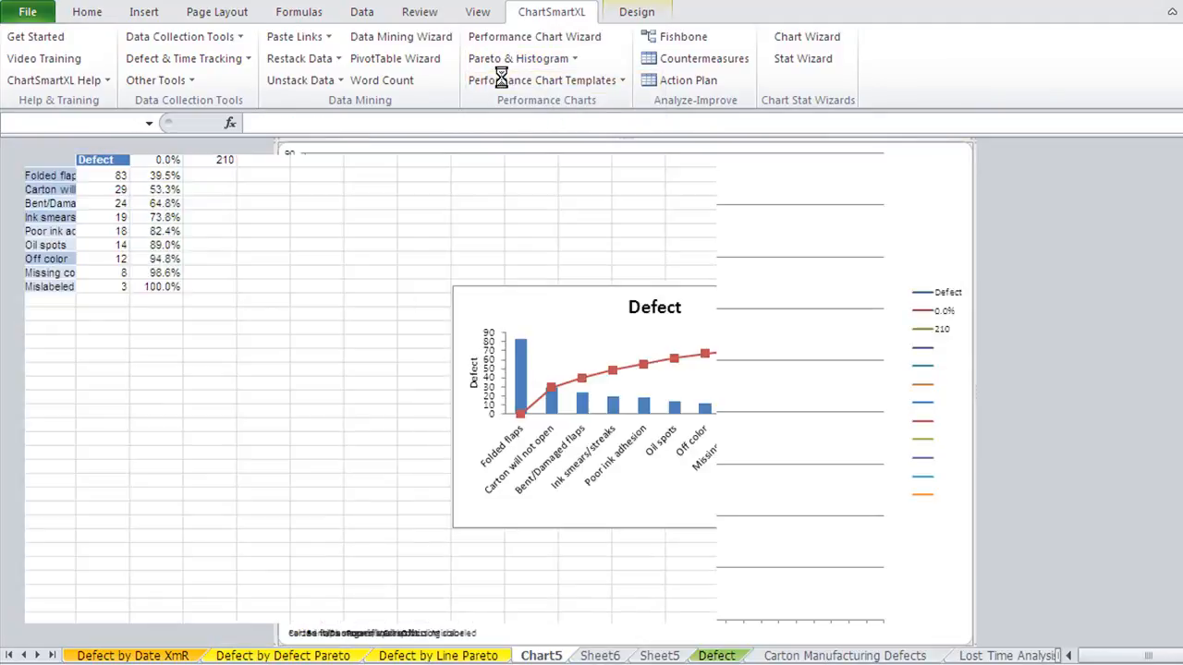
Title the Pareto chart "Defects in line 3" and accept "Categories" as the X axis title.
left_click(527, 290)
type("s in ")
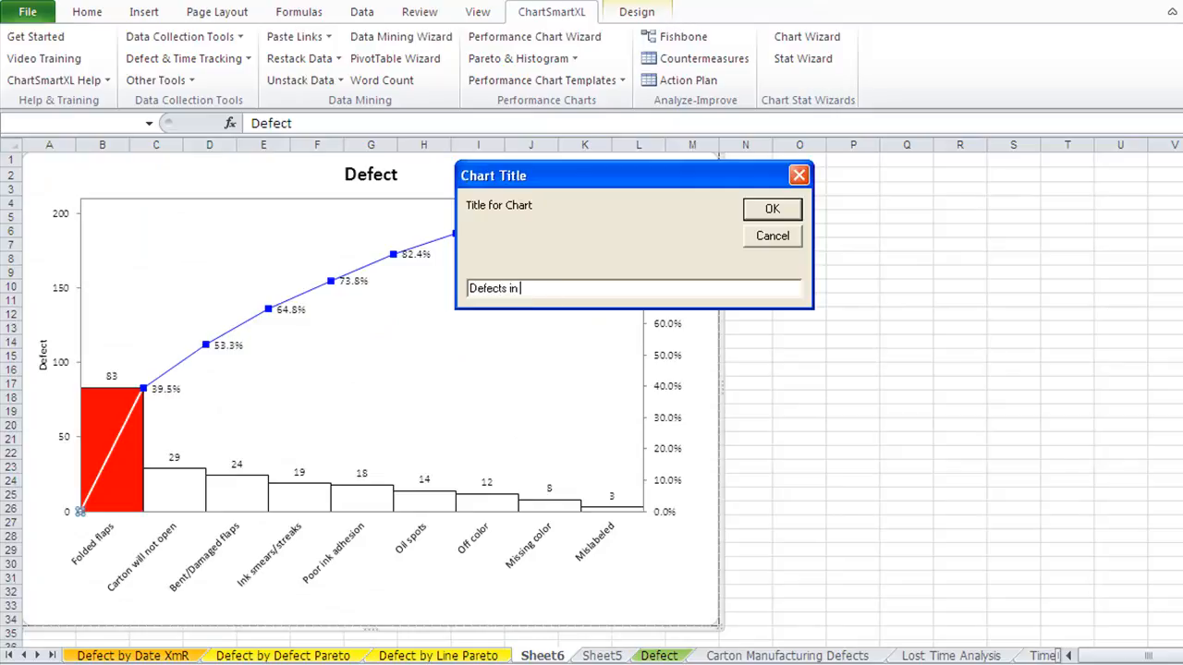
type("line 3")
key("Return")
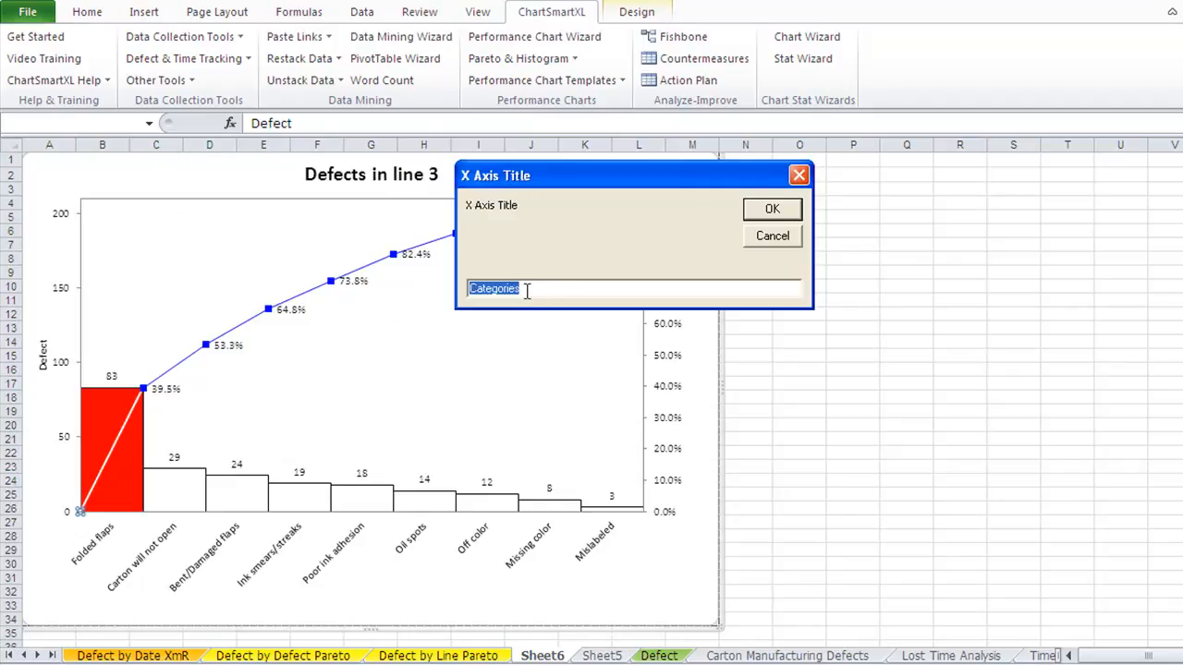
key("Return")
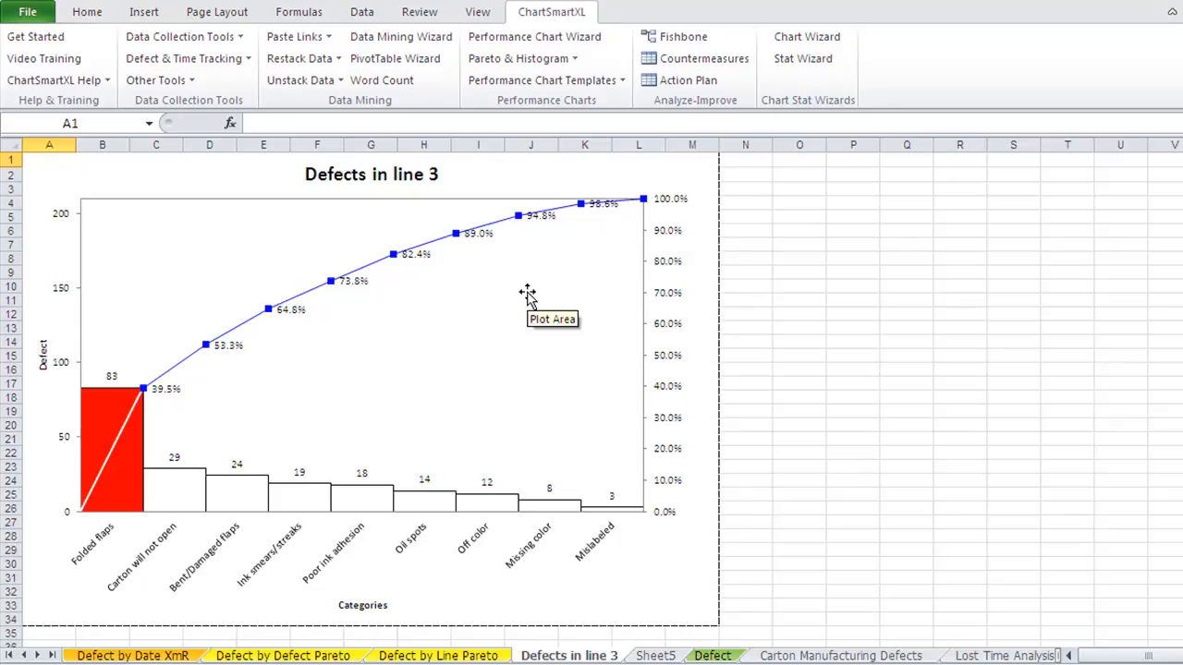
mouse_move(147, 399)
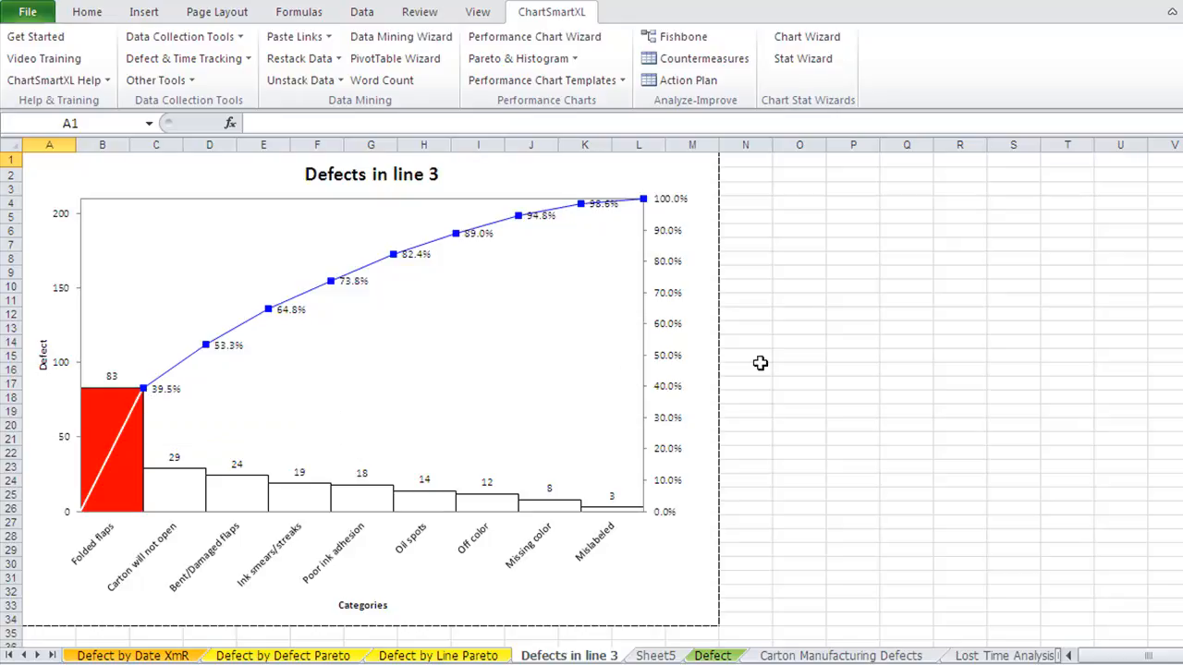
mouse_move(109, 408)
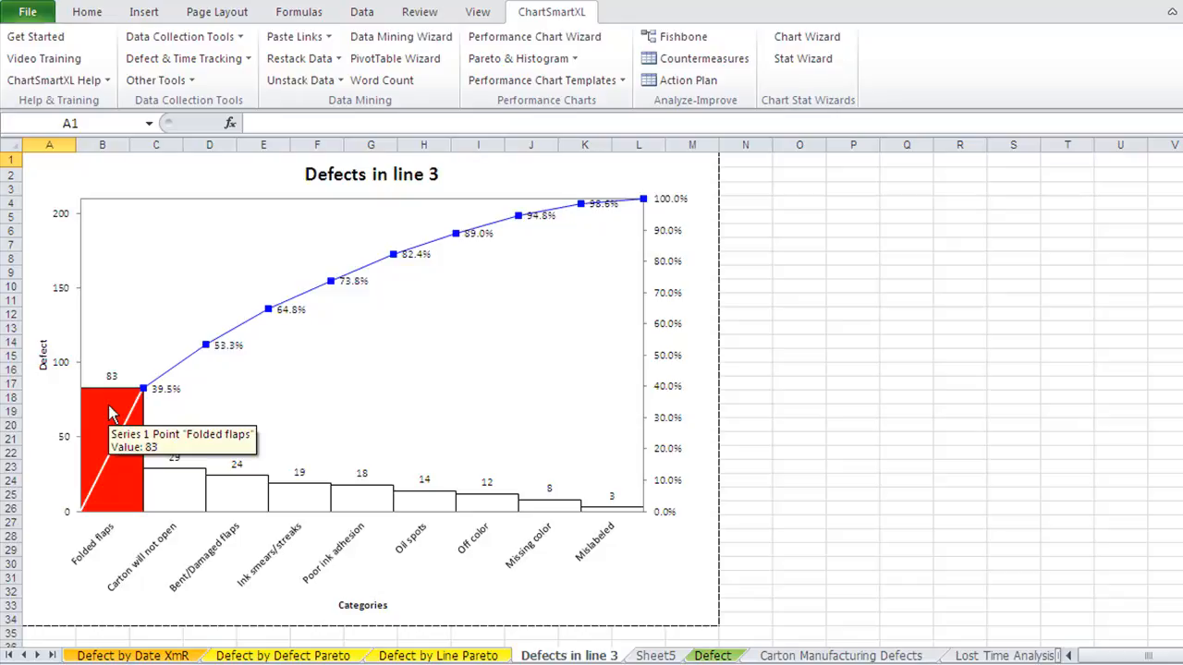
Run the Data Mining Wizard on the Date and Lost Time (minutes) headers of the Lost Time Analysis sheet.
left_click(966, 656)
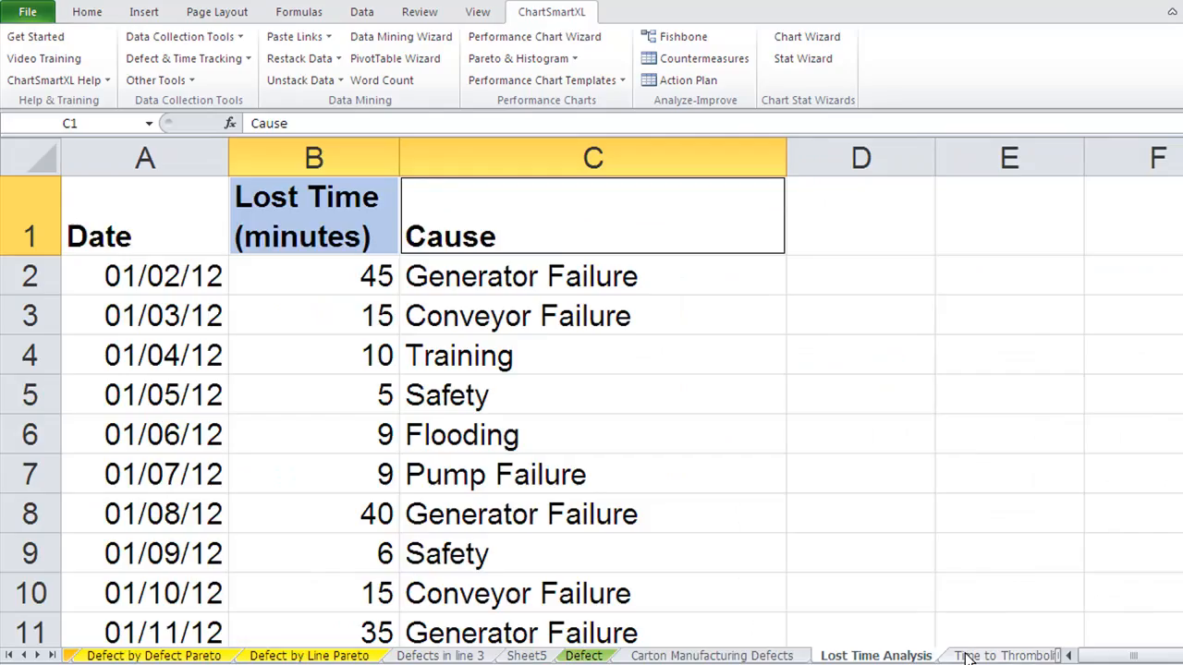
left_click(133, 216)
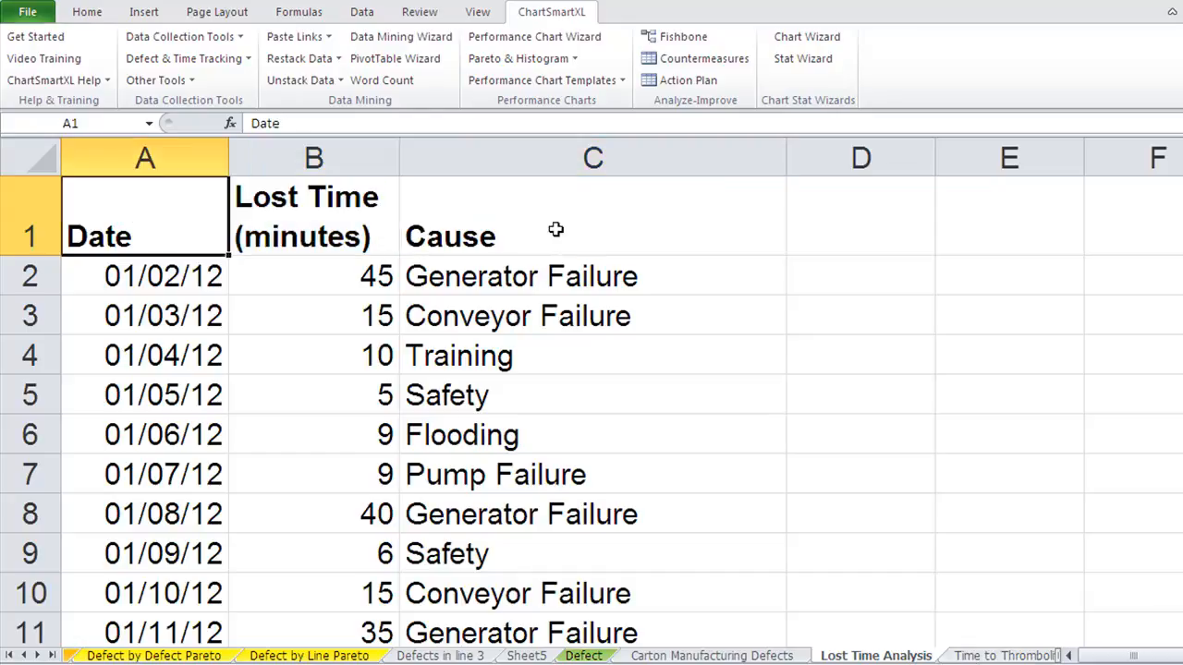
left_click_drag(175, 219, 278, 215)
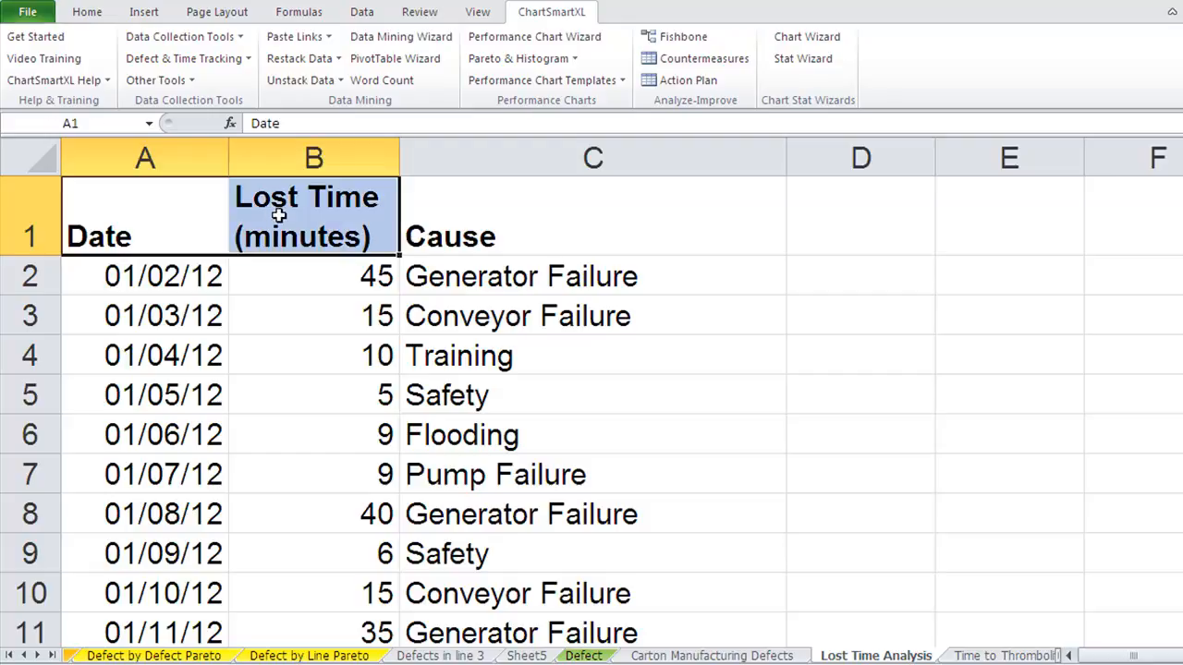
left_click(424, 41)
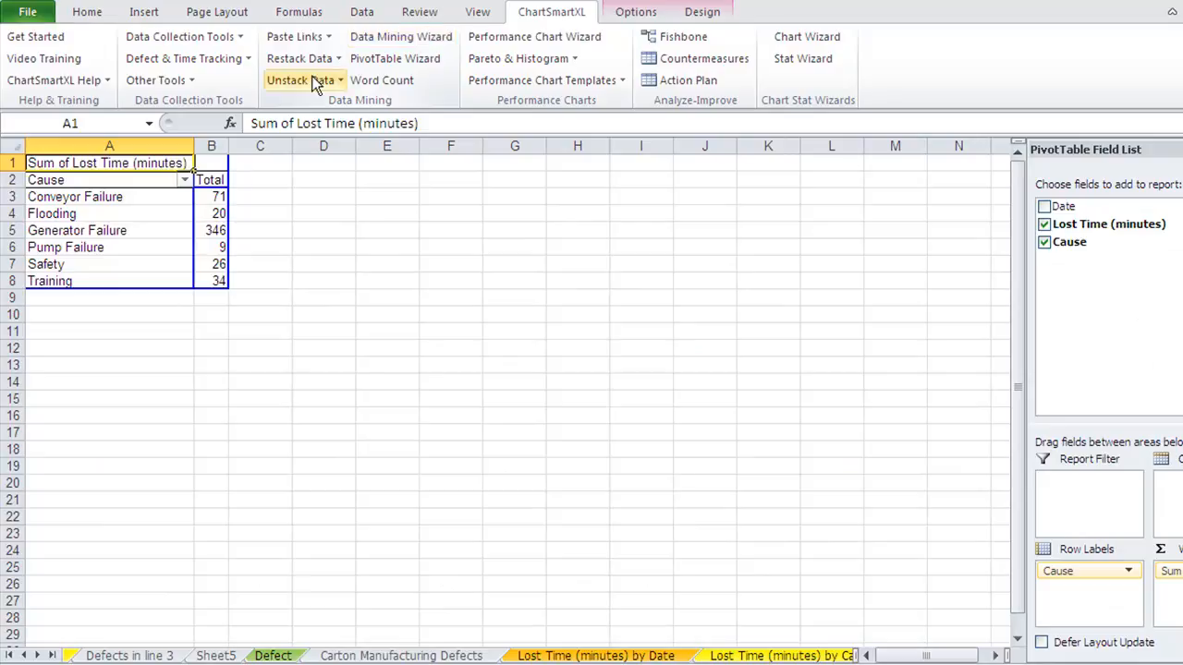
Review the Lost Time control chart by date, the Pareto chart by cause, and the Lost Time (minutes) PivotTable.
left_click(538, 658)
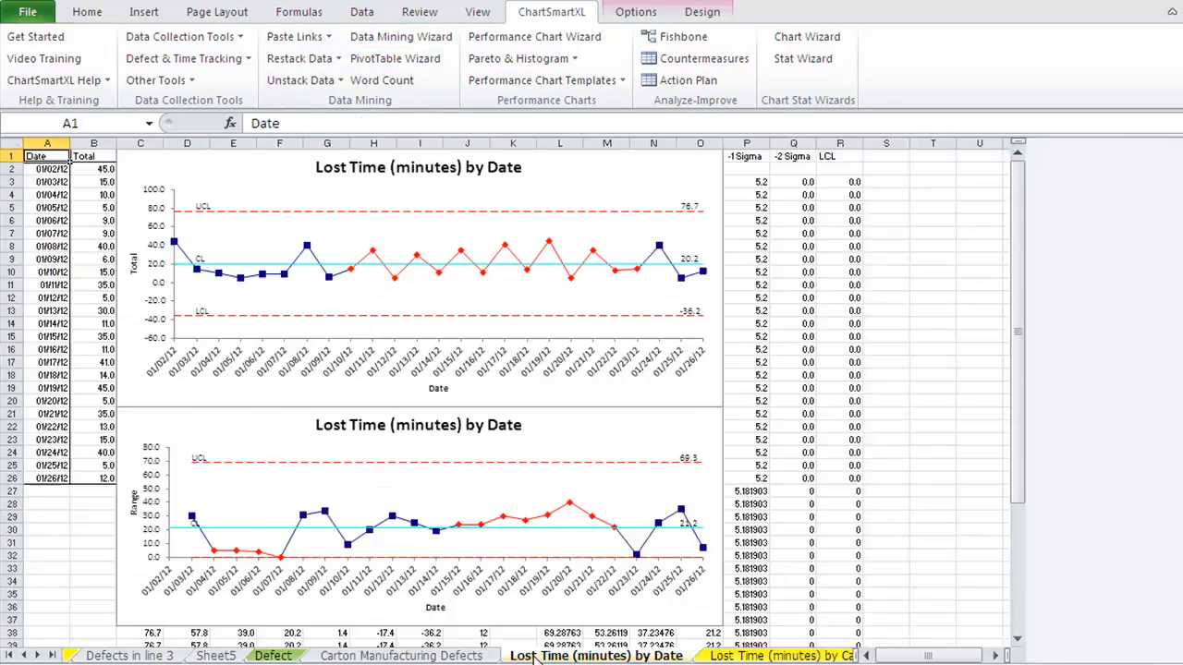
left_click(764, 658)
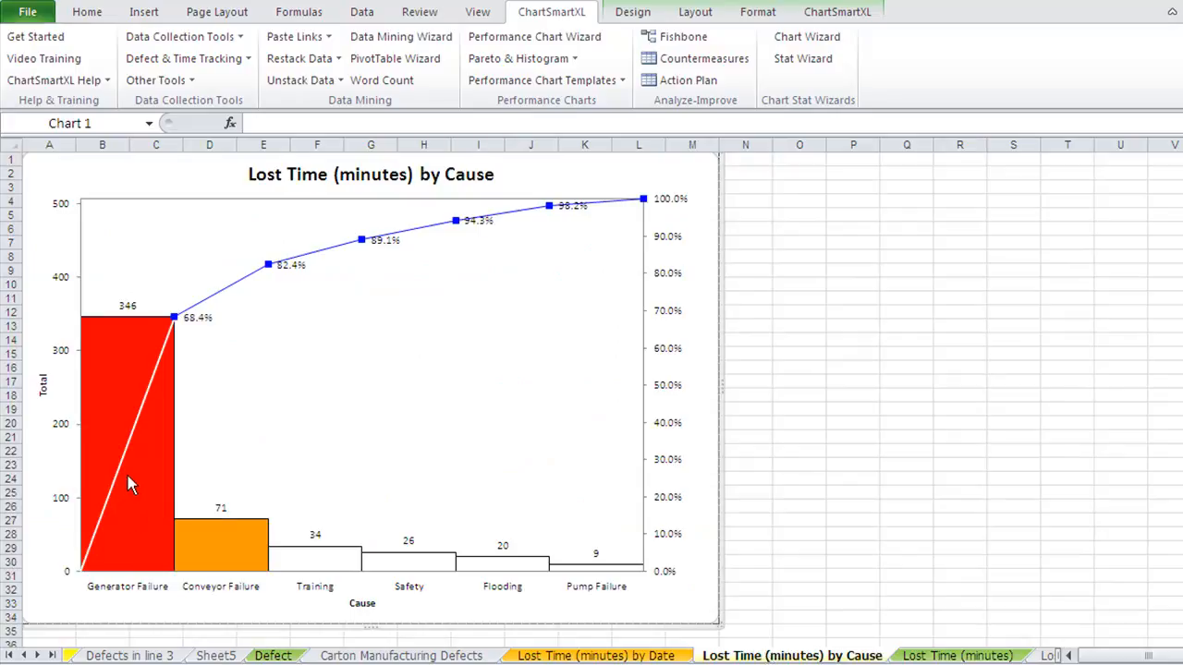
mouse_move(129, 479)
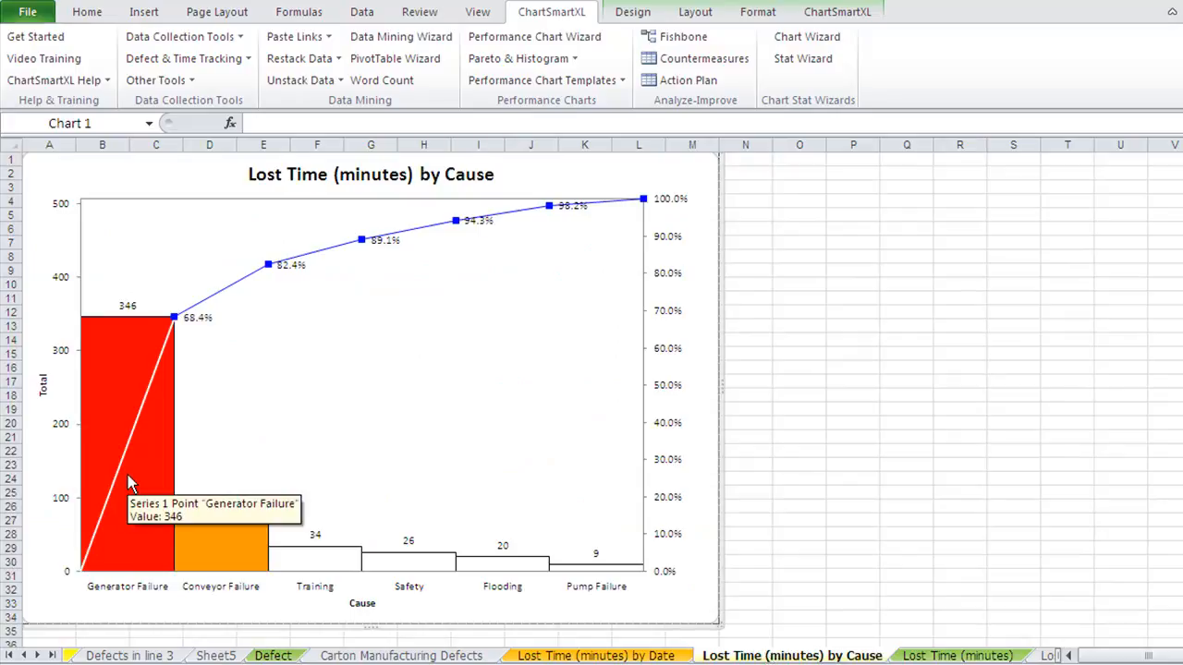
left_click(958, 656)
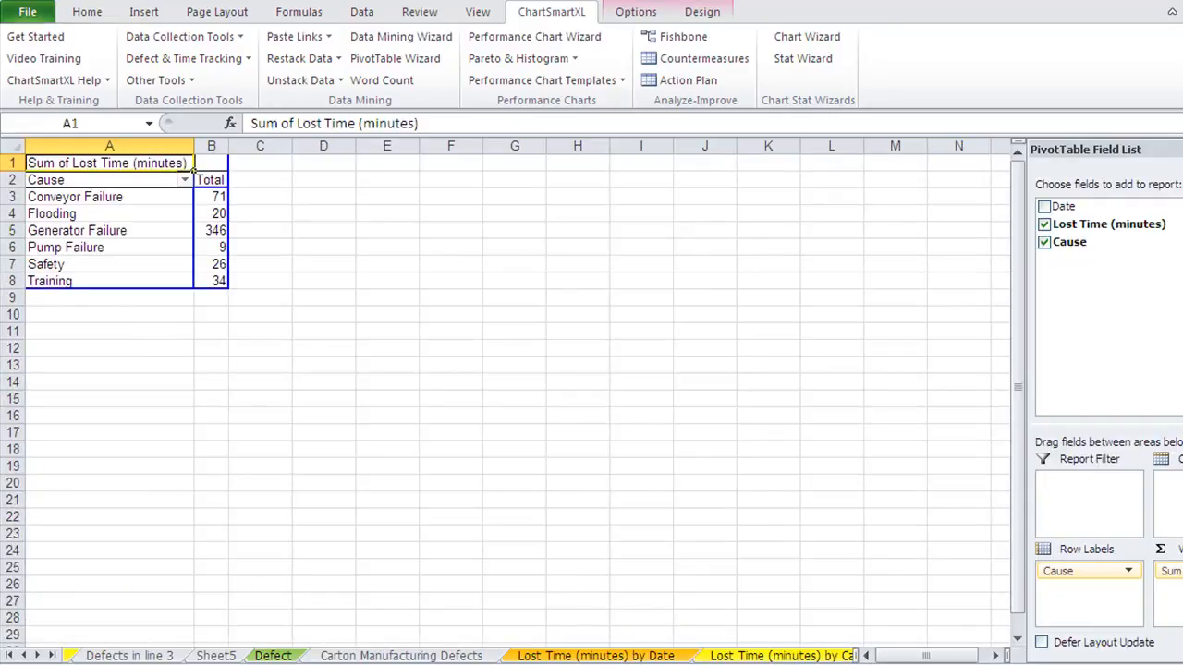
left_click(631, 398)
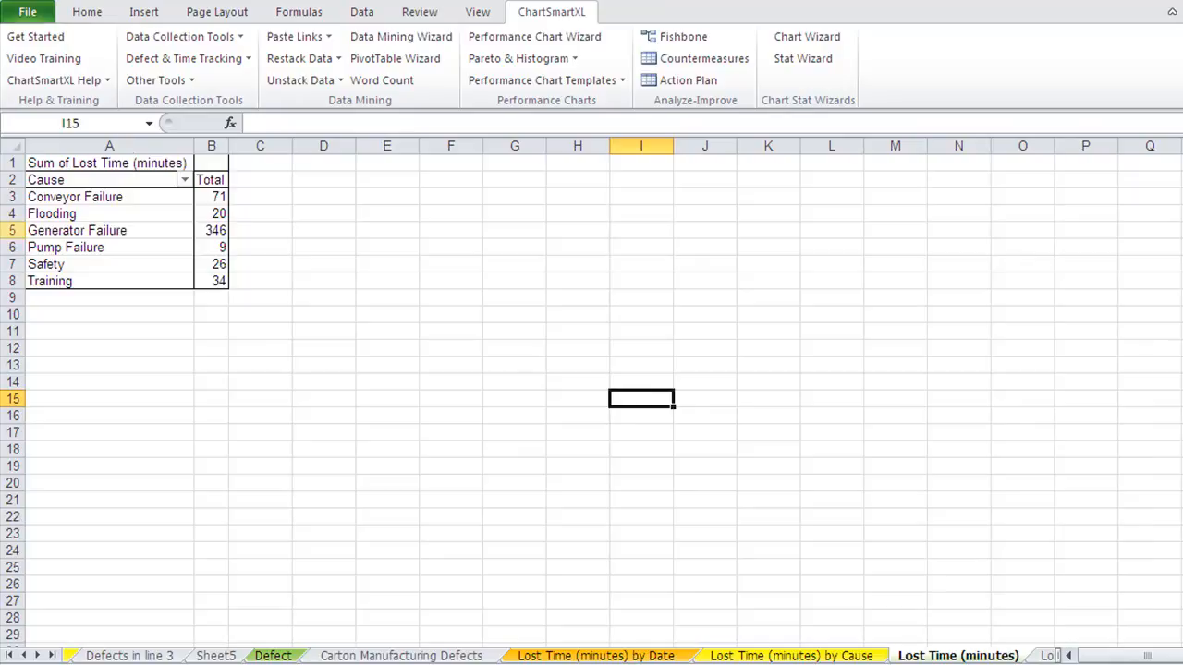
Run the Data Mining Wizard on the ADM DATE and DENIED CHARGES headers of the Healthcare Denied Claims sheet.
left_click(1039, 656)
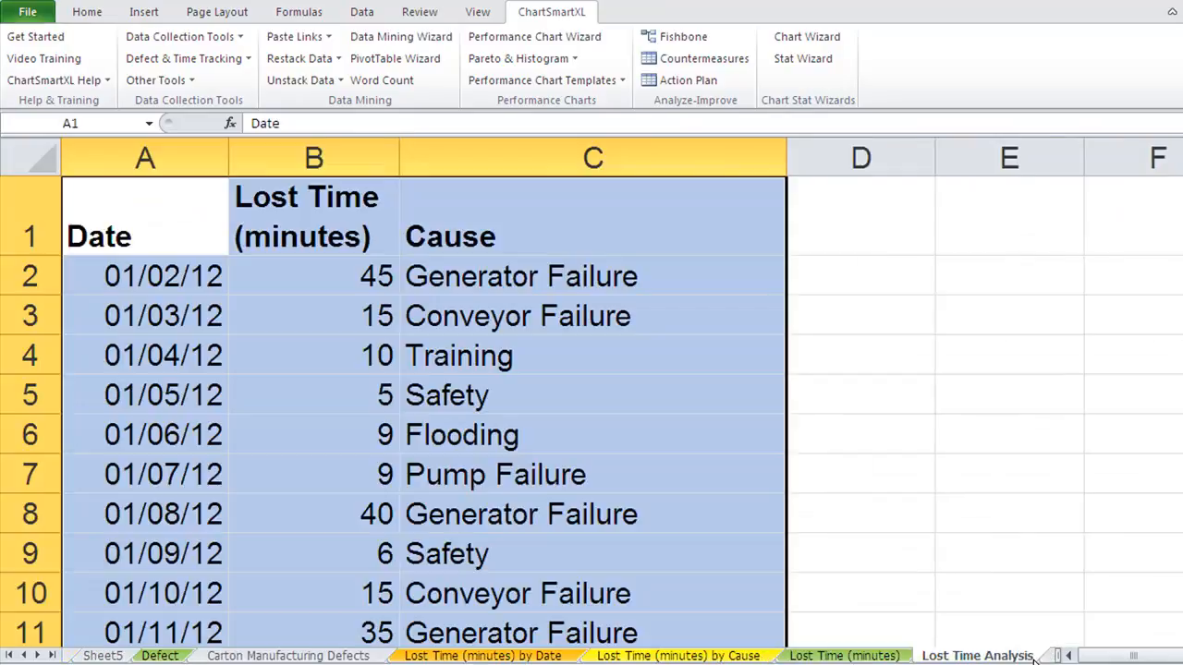
left_click(1041, 658)
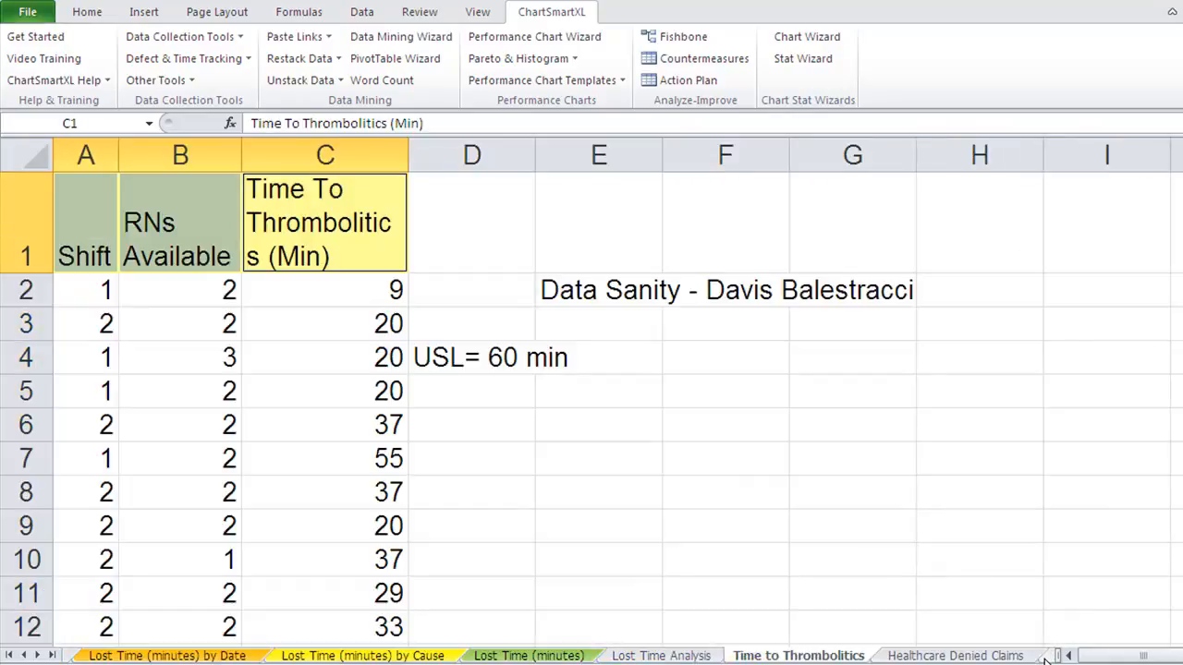
left_click(1001, 658)
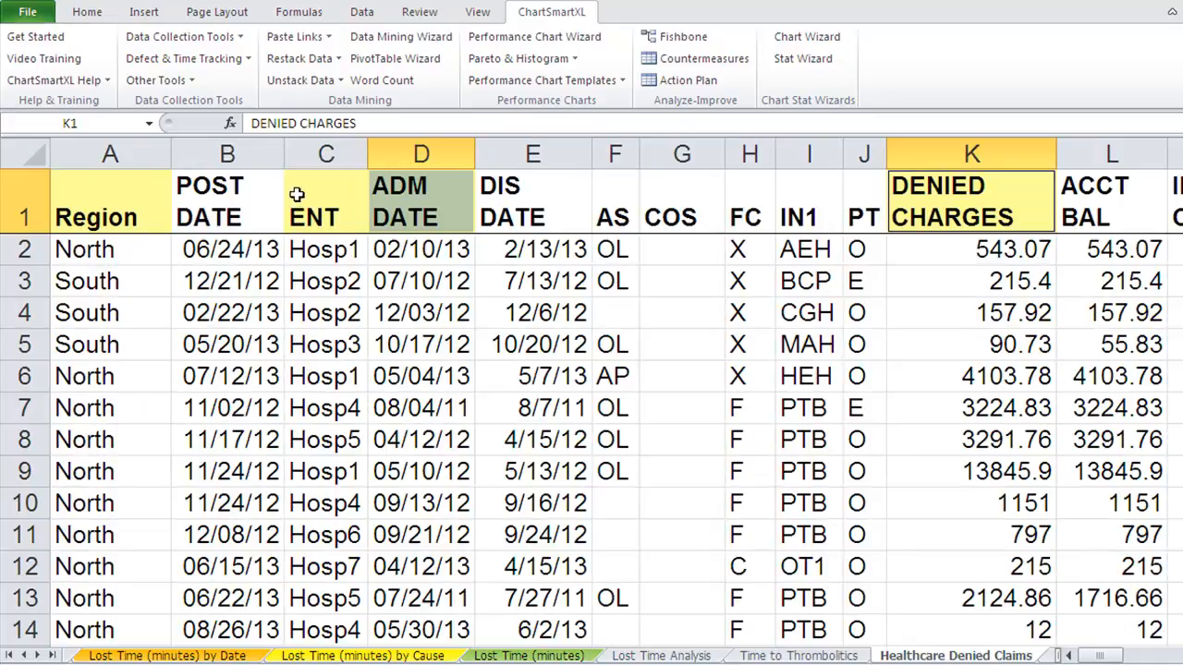
left_click(405, 203)
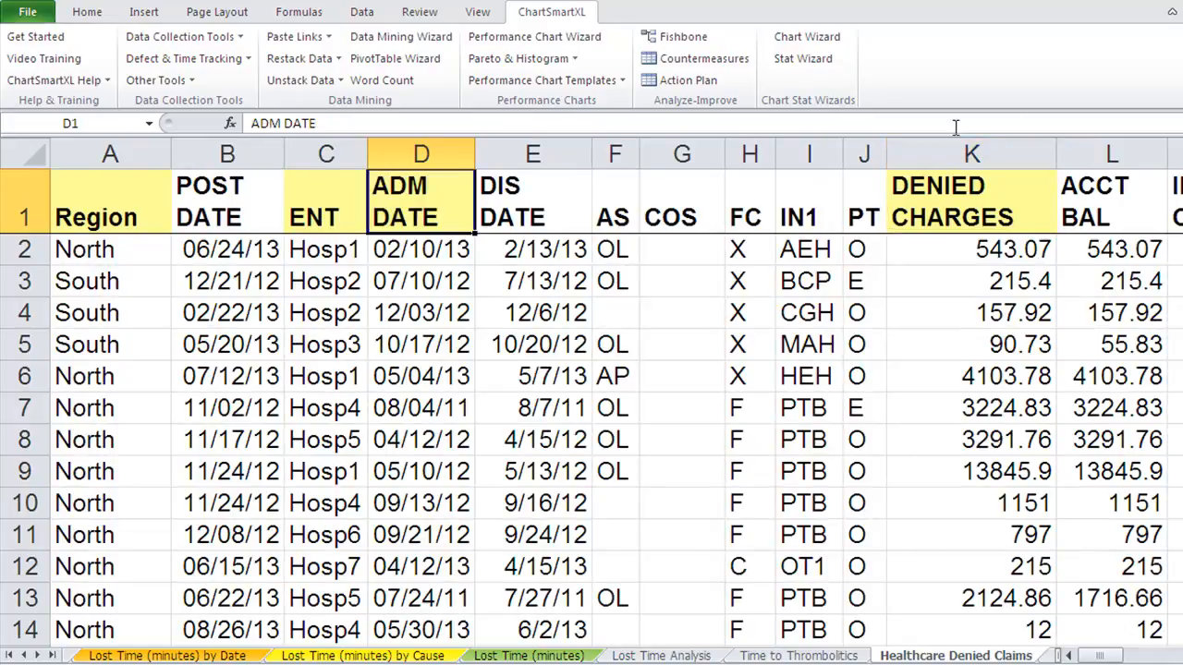
left_click(958, 196, "ctrl")
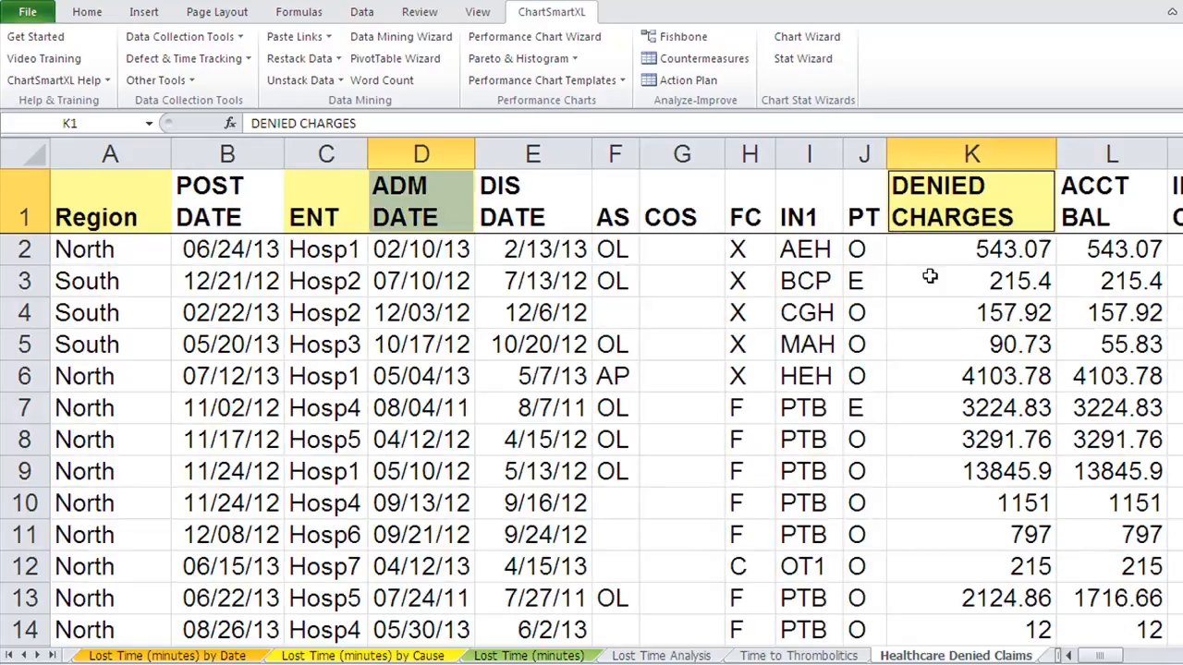
left_click(403, 42)
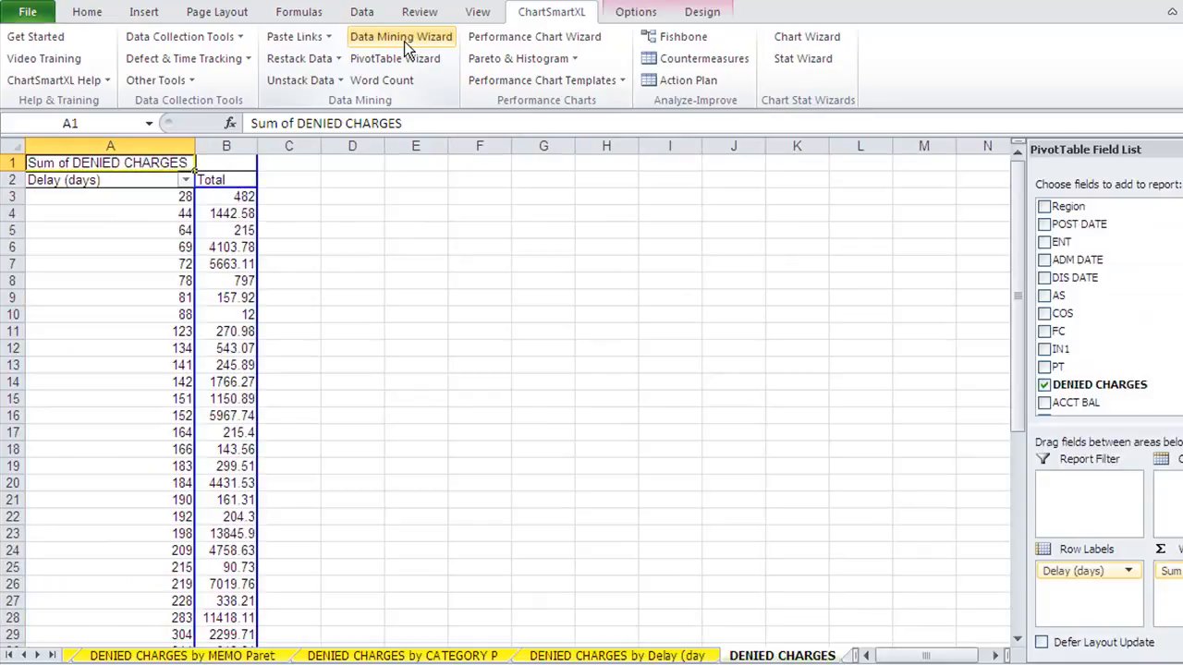
Review the DENIED CHARGES control chart by ADM DATE and the Pareto charts by ENT, Region, AS and COS.
left_click(25, 656)
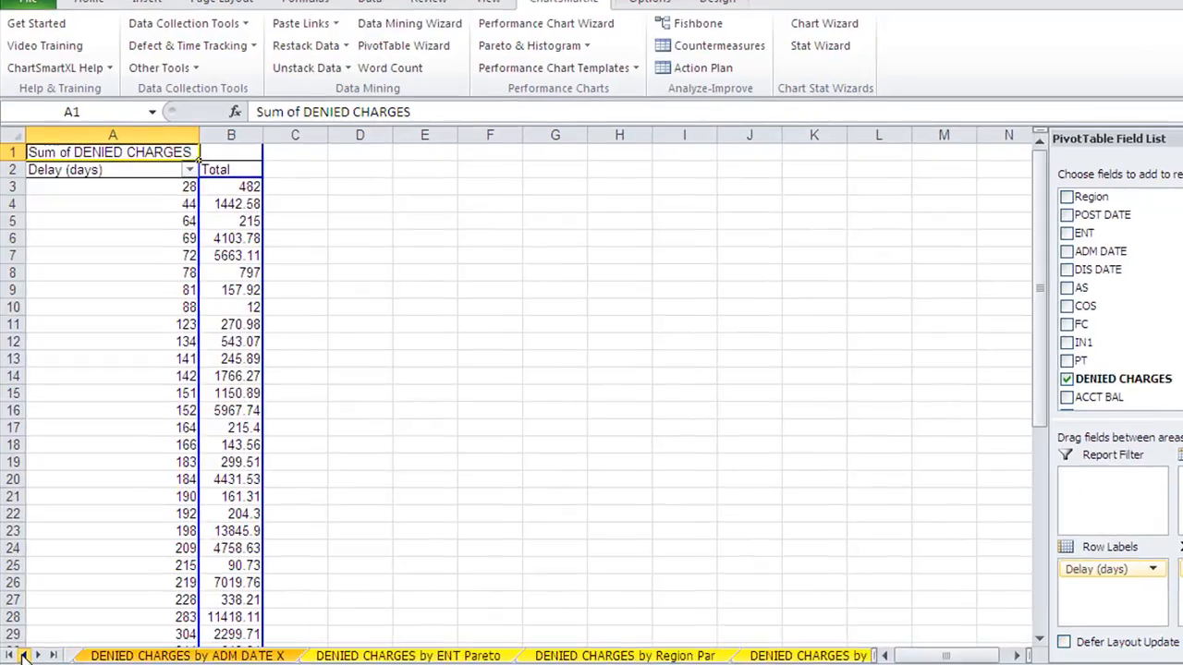
left_click(25, 655)
left_click(278, 657)
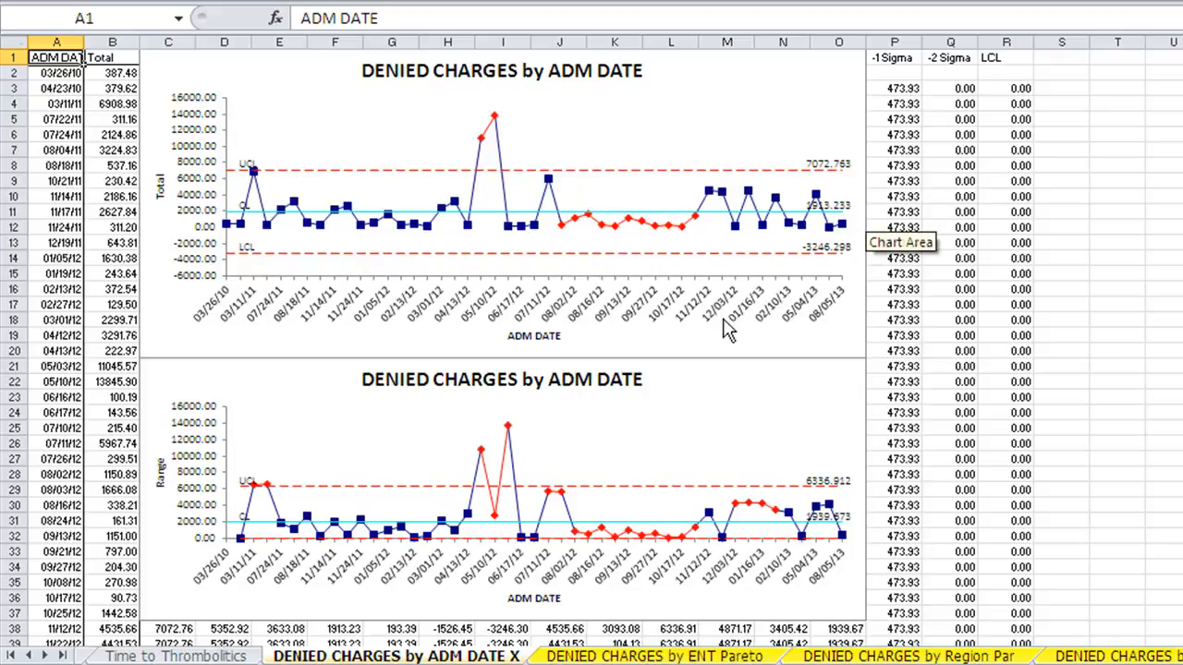
left_click(625, 657)
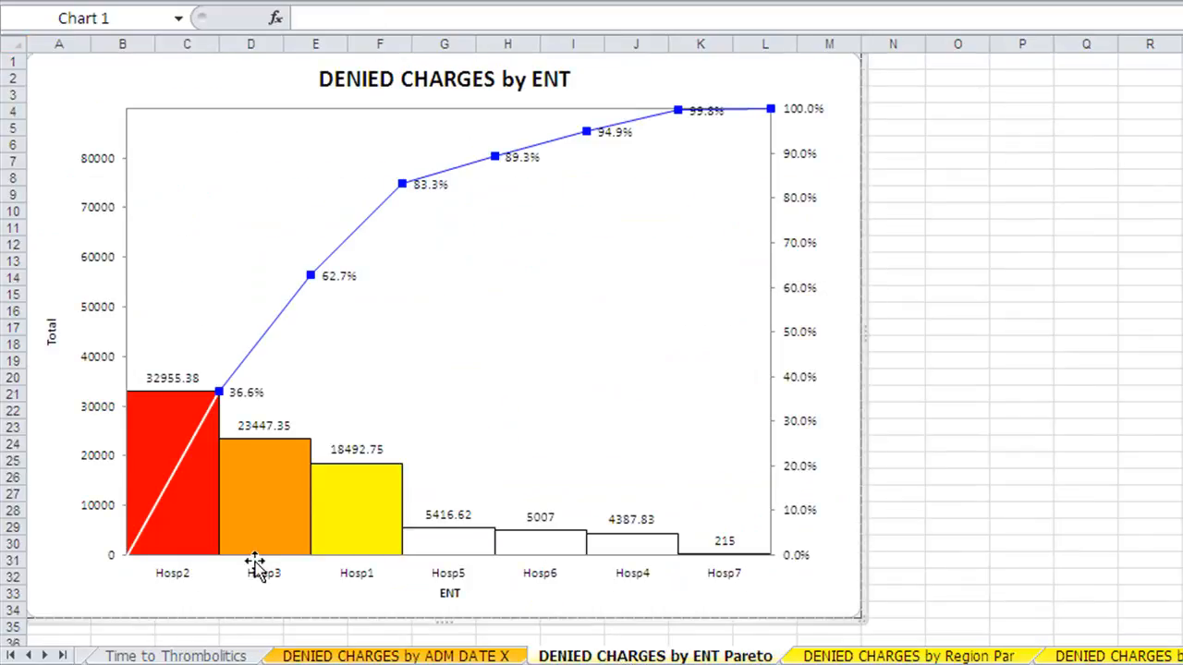
left_click(902, 656)
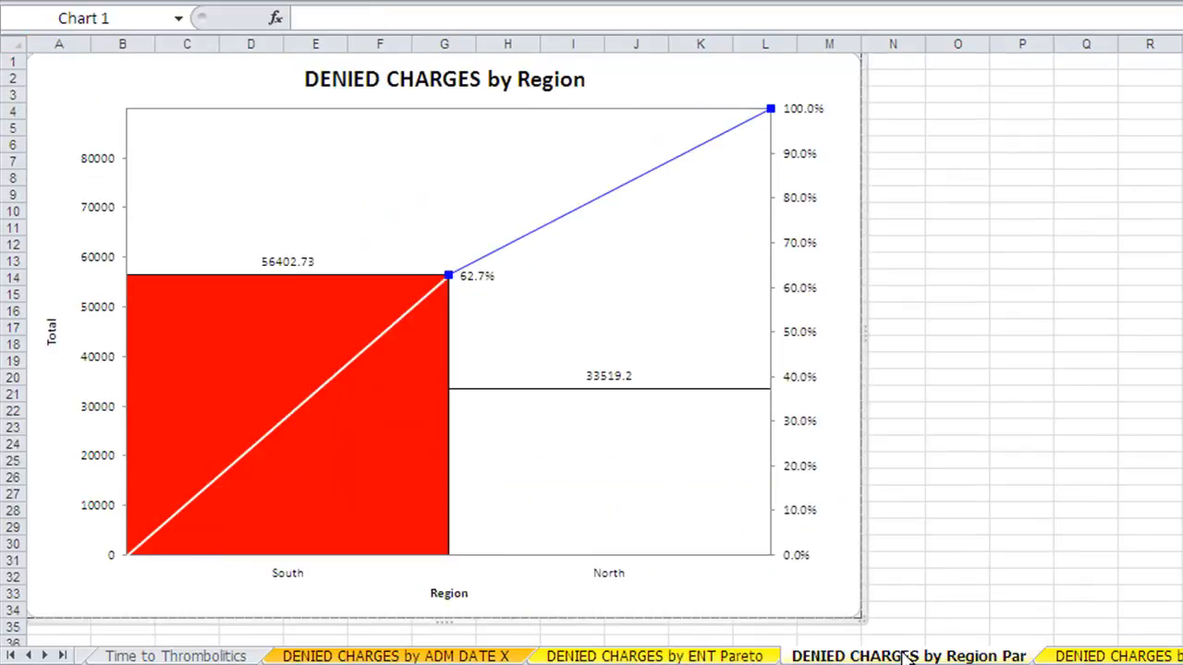
left_click(1056, 658)
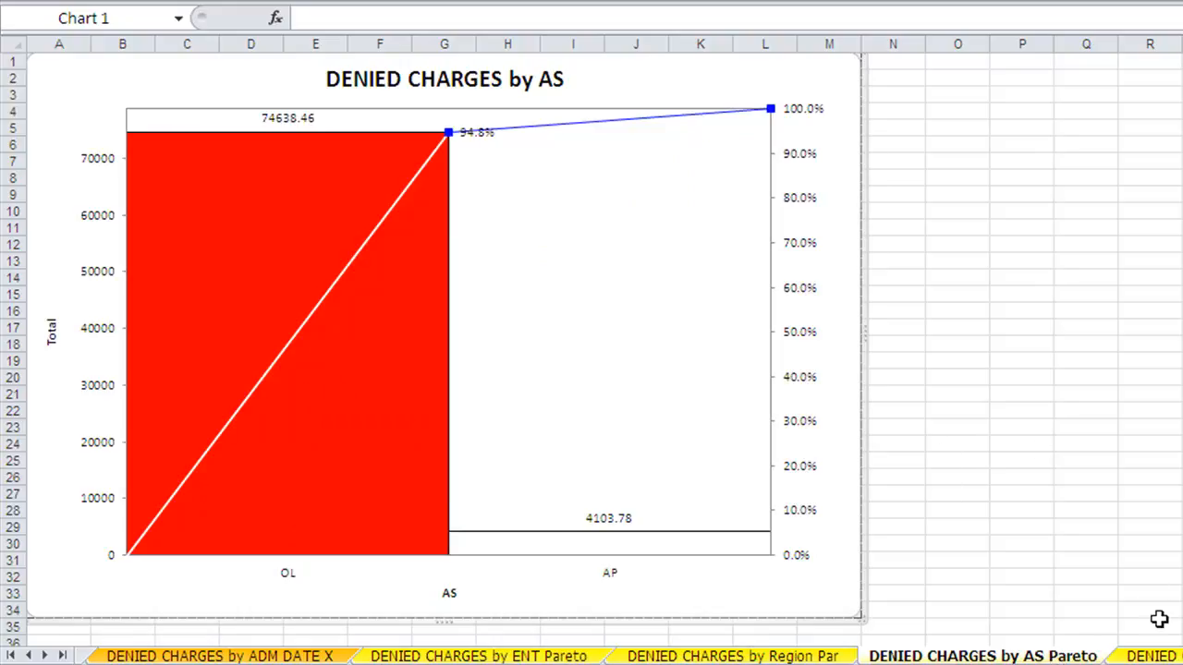
left_click(1150, 656)
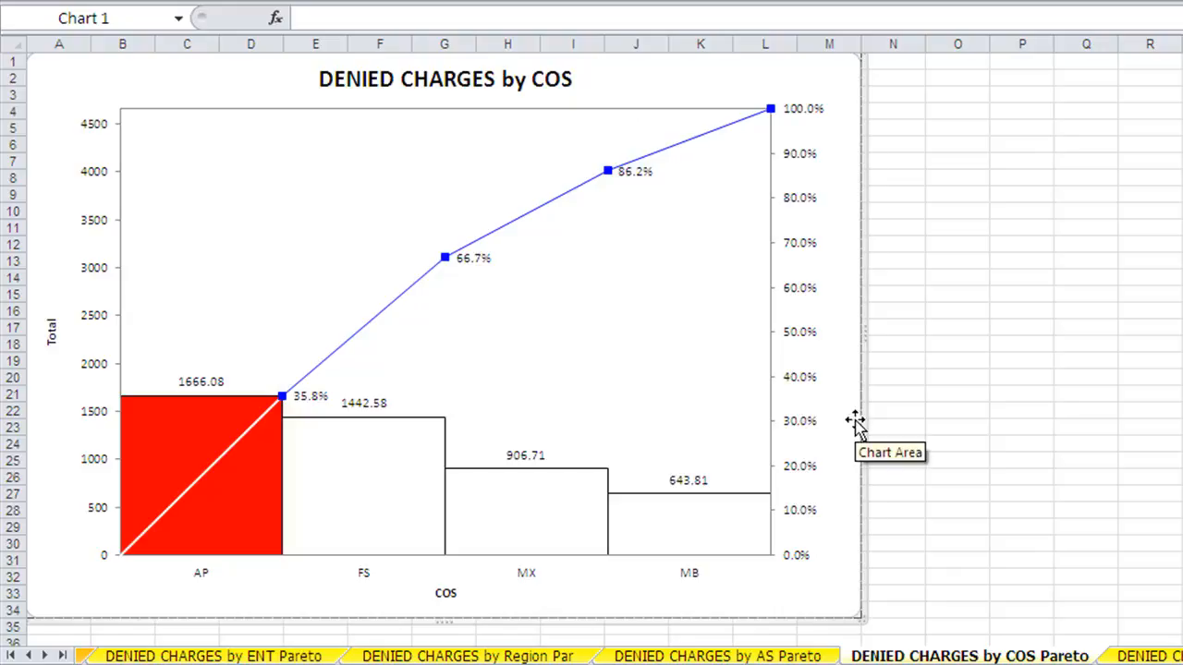
Review the DENIED CHARGES Pareto charts from FC, IN1 and PT through MEMO, CATEGORY and Delay (days), plus the DENIED CHARGES PivotTable.
left_click(1146, 656)
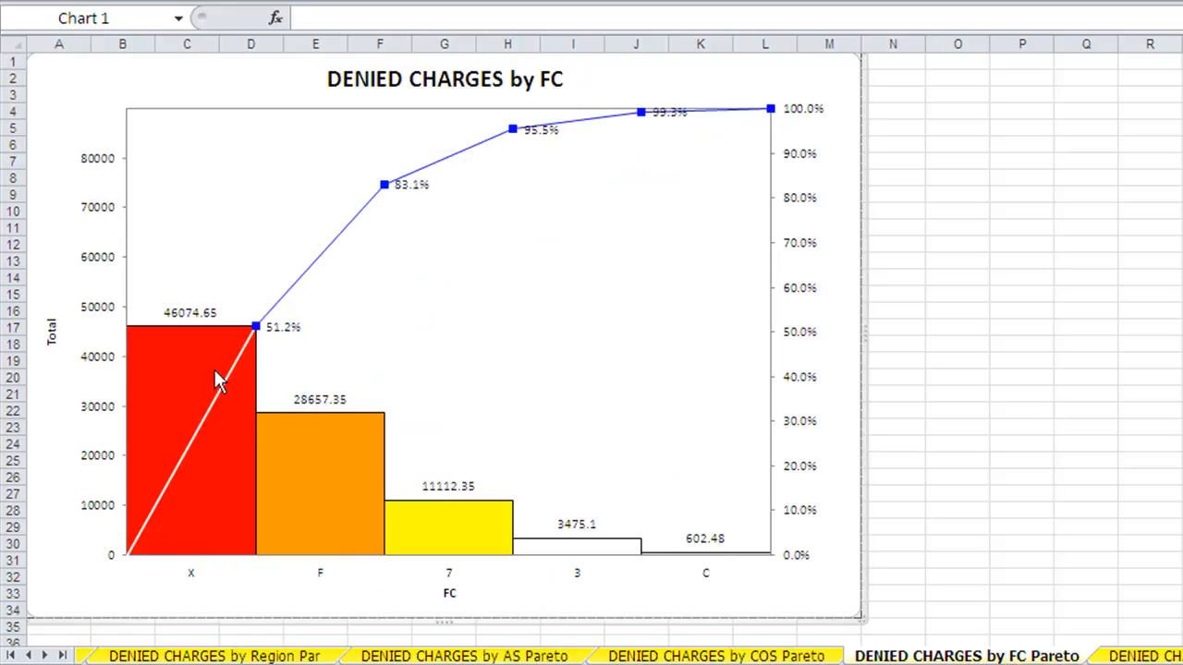
mouse_move(233, 444)
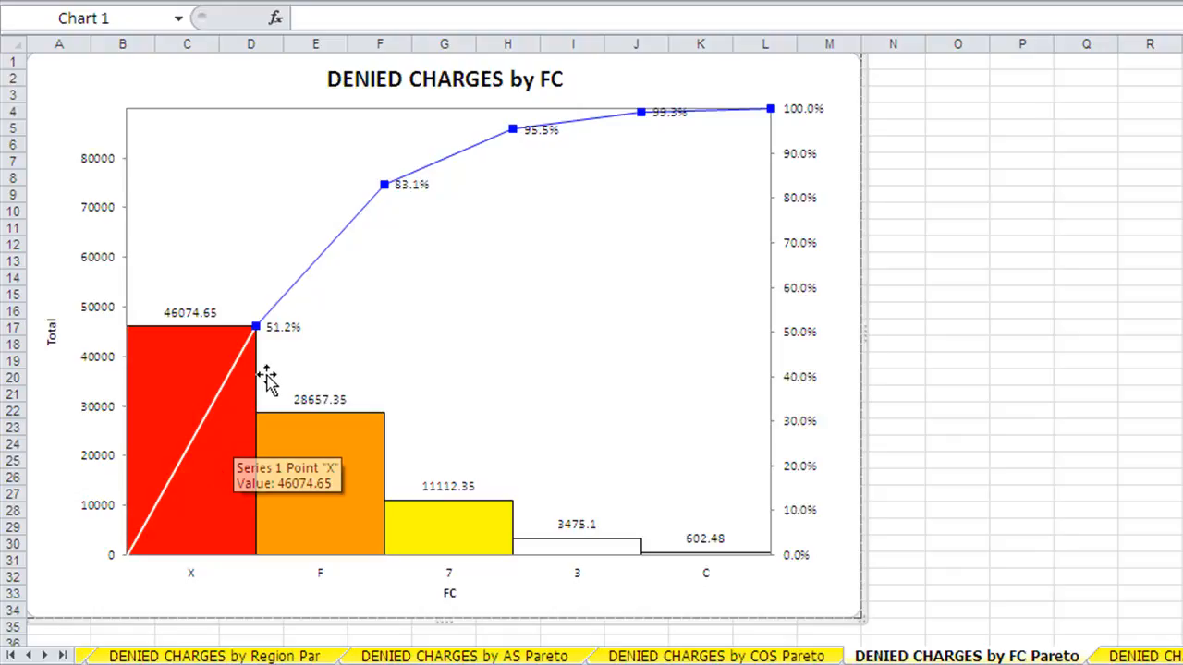
mouse_move(344, 479)
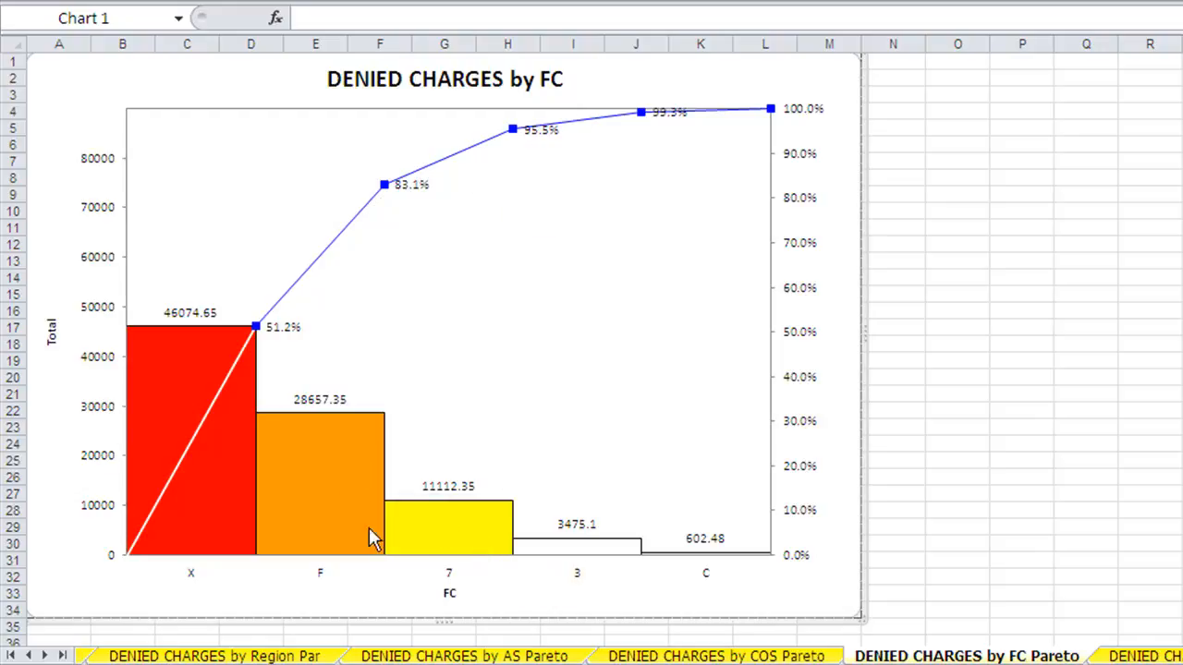
left_click(1158, 656)
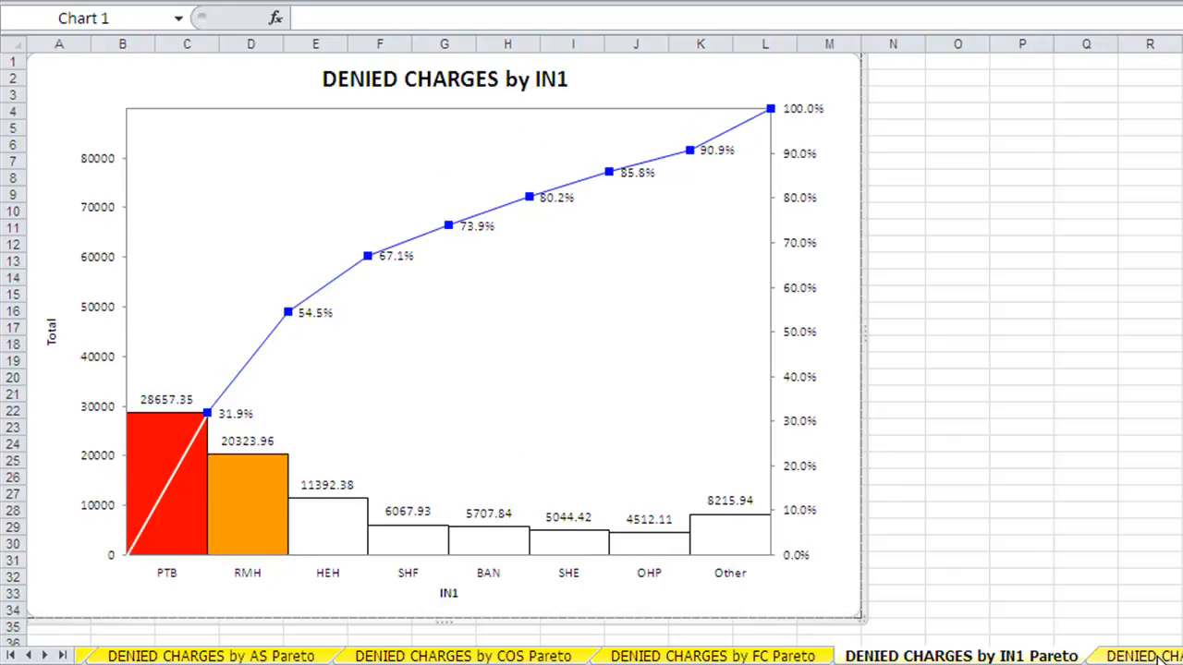
left_click(1158, 656)
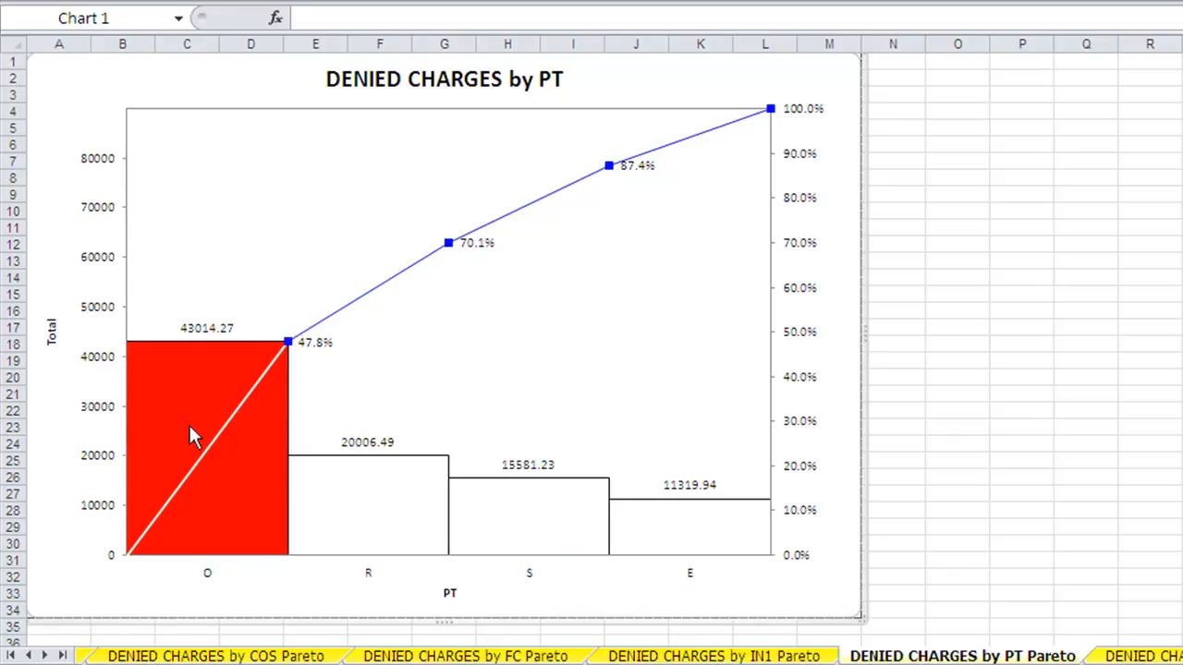
mouse_move(185, 416)
key("ctrl+Page_Down")
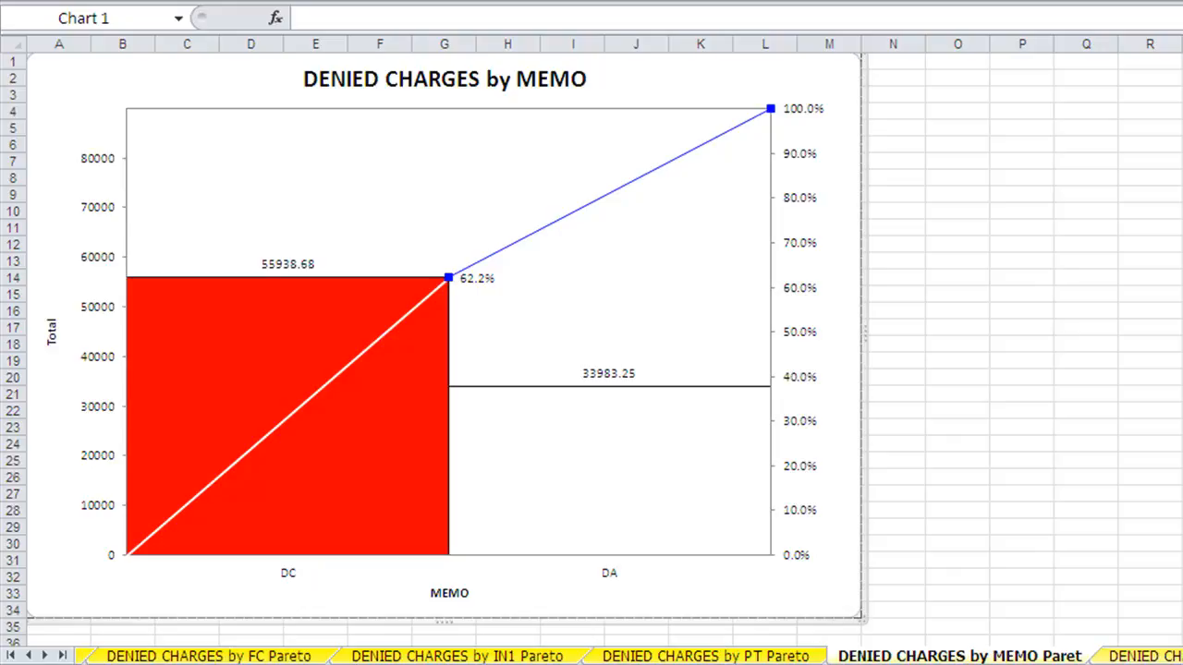
key("ctrl+Page_Down")
key("ctrl+Page_Down")
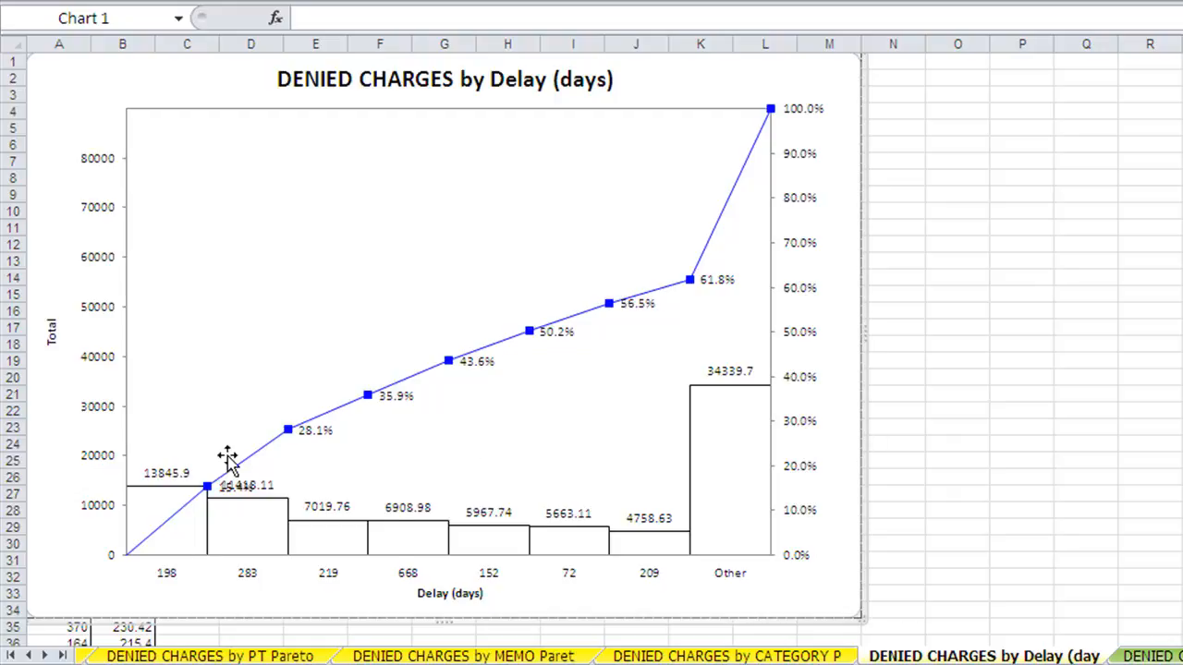
left_click(1155, 656)
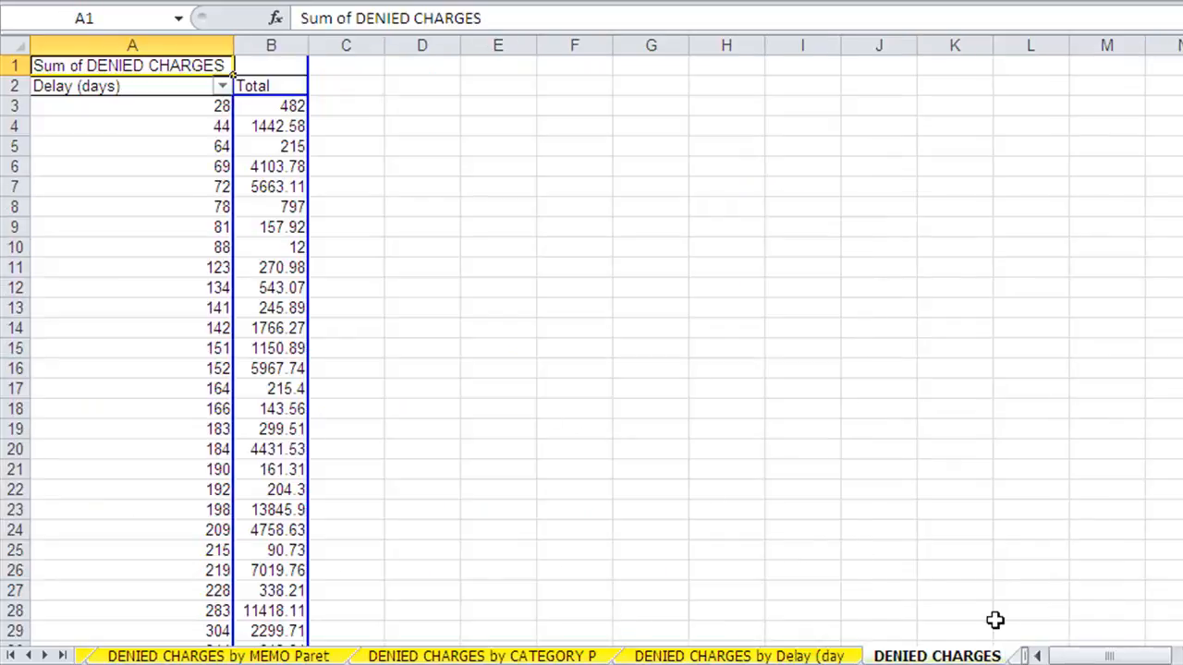
Run the Data Mining Wizard on the Date of Fall and Location headers of the patient falls sheet.
left_click(1013, 657)
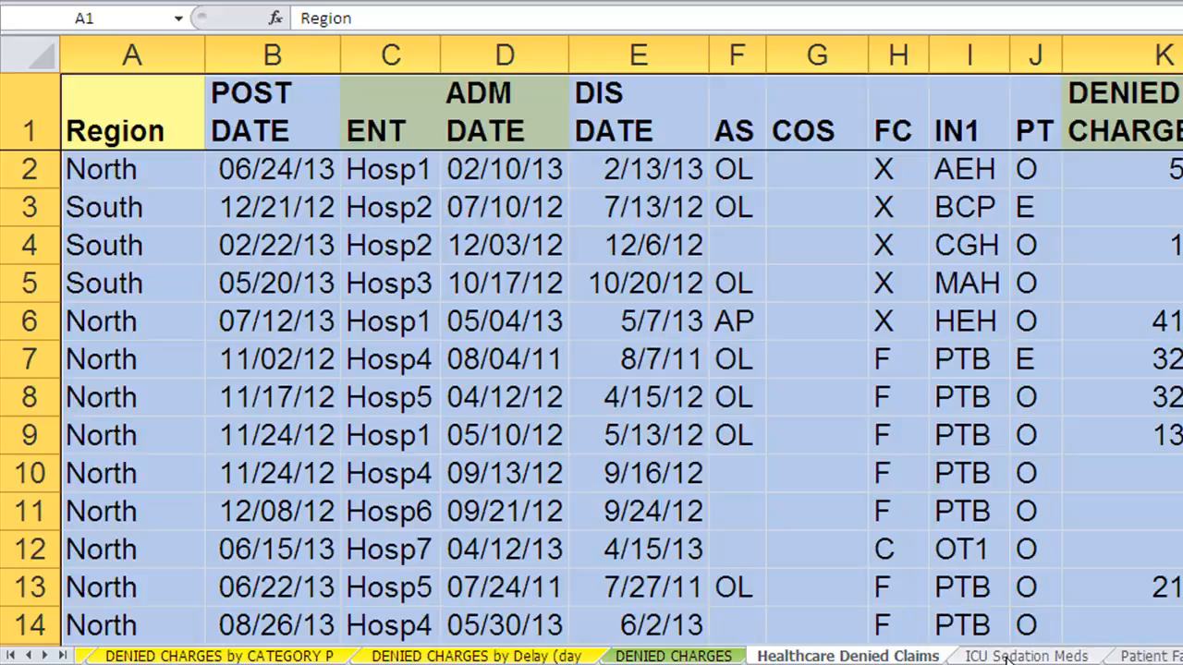
left_click(1007, 656)
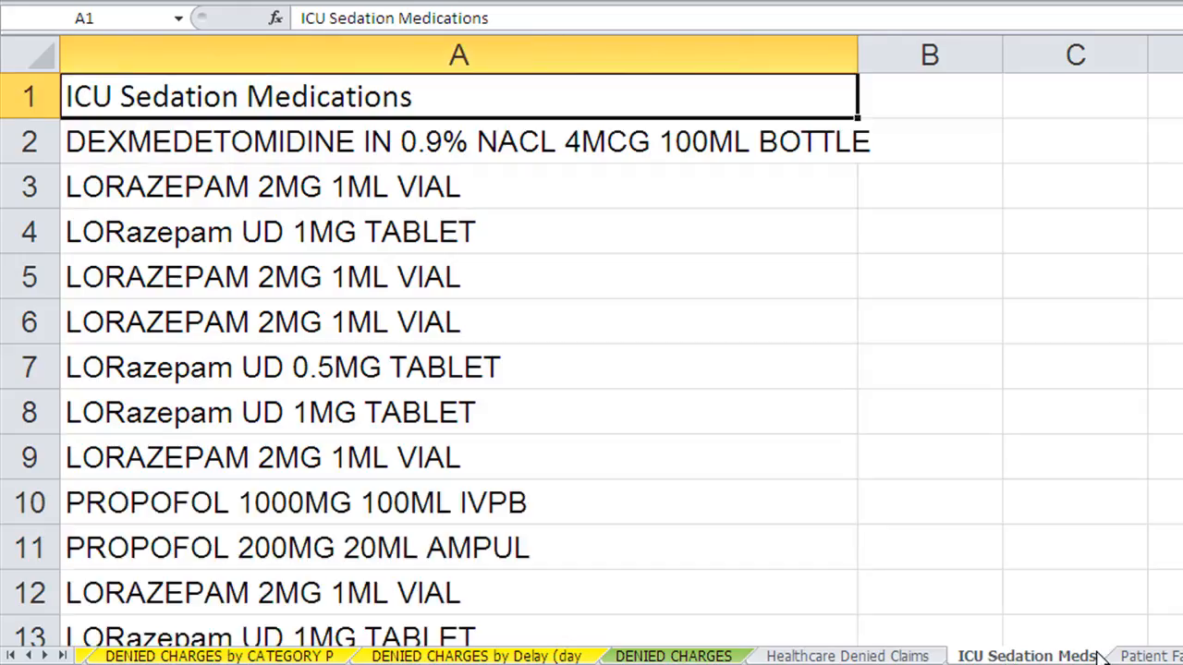
left_click(1126, 656)
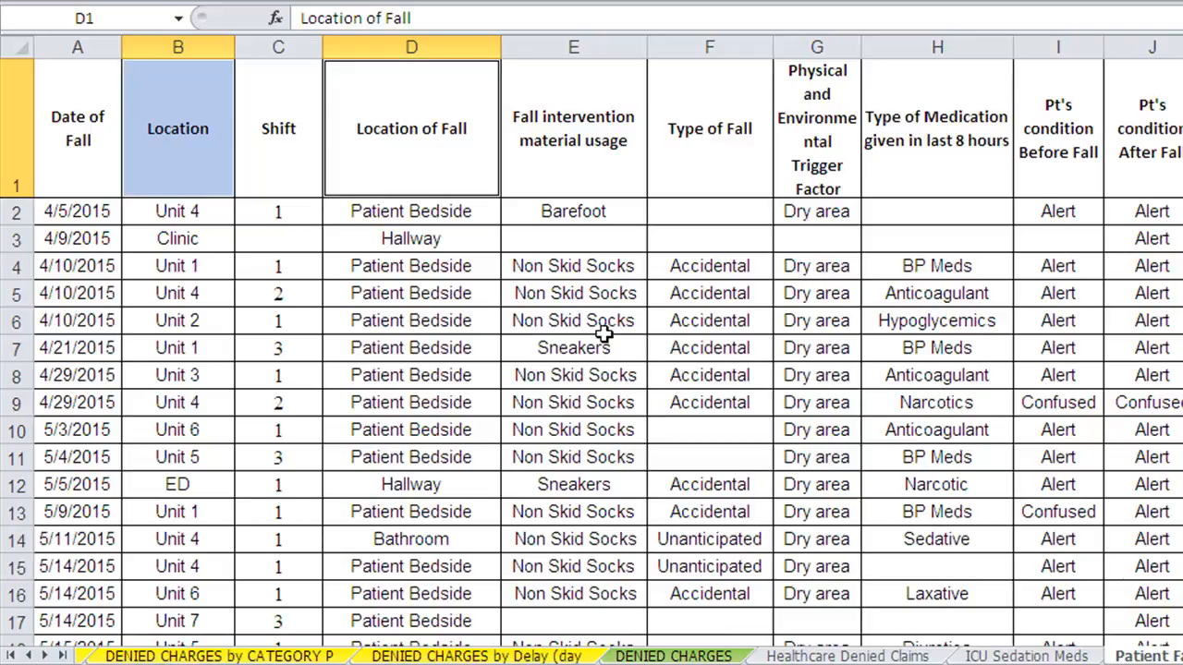
left_click(67, 111)
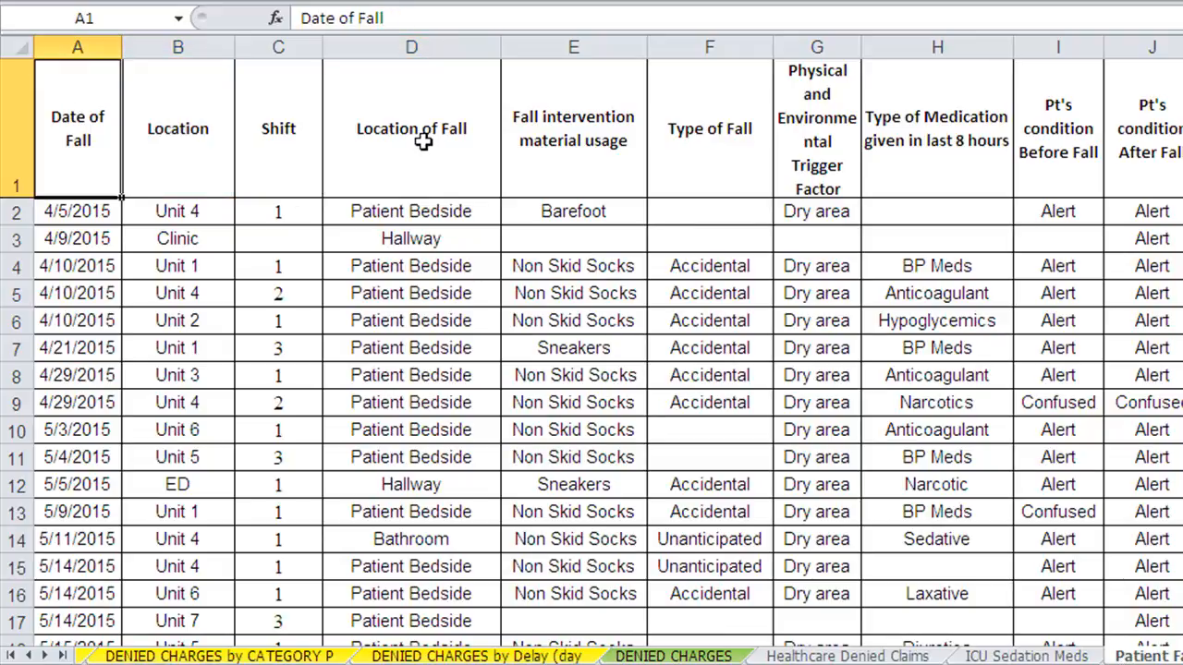
left_click(159, 124, "ctrl")
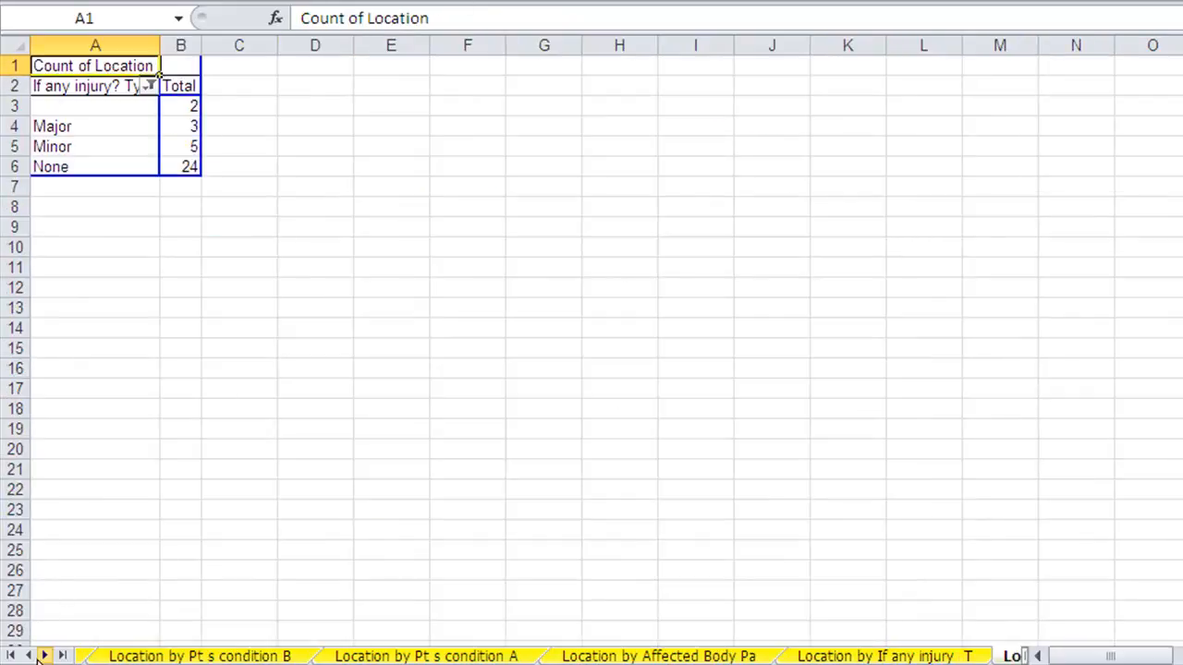
Review the Location control chart by Date of Fall and the Pareto charts by Location, Shift and Location of Fall.
left_click(27, 654)
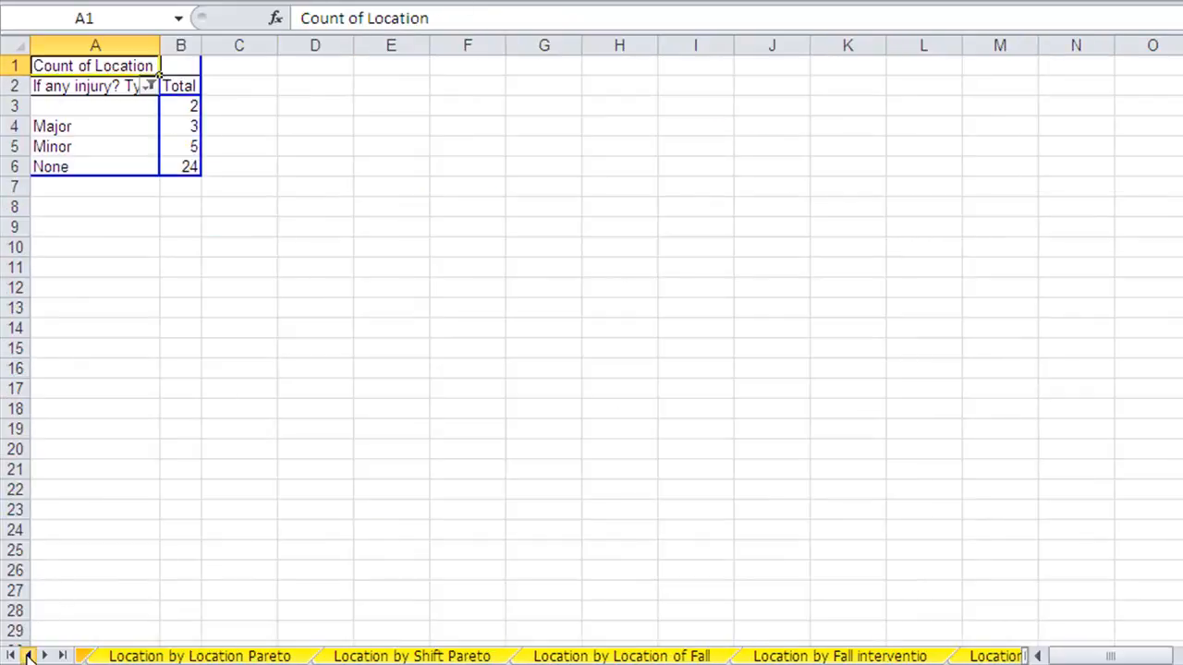
left_click(202, 656)
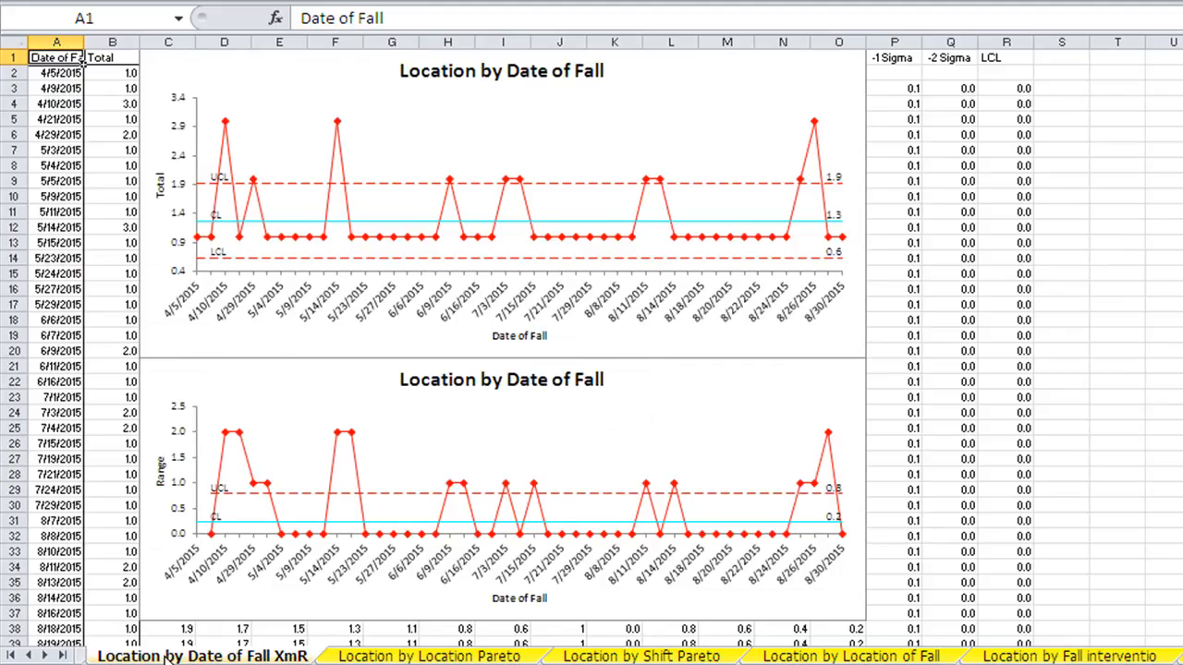
left_click(417, 656)
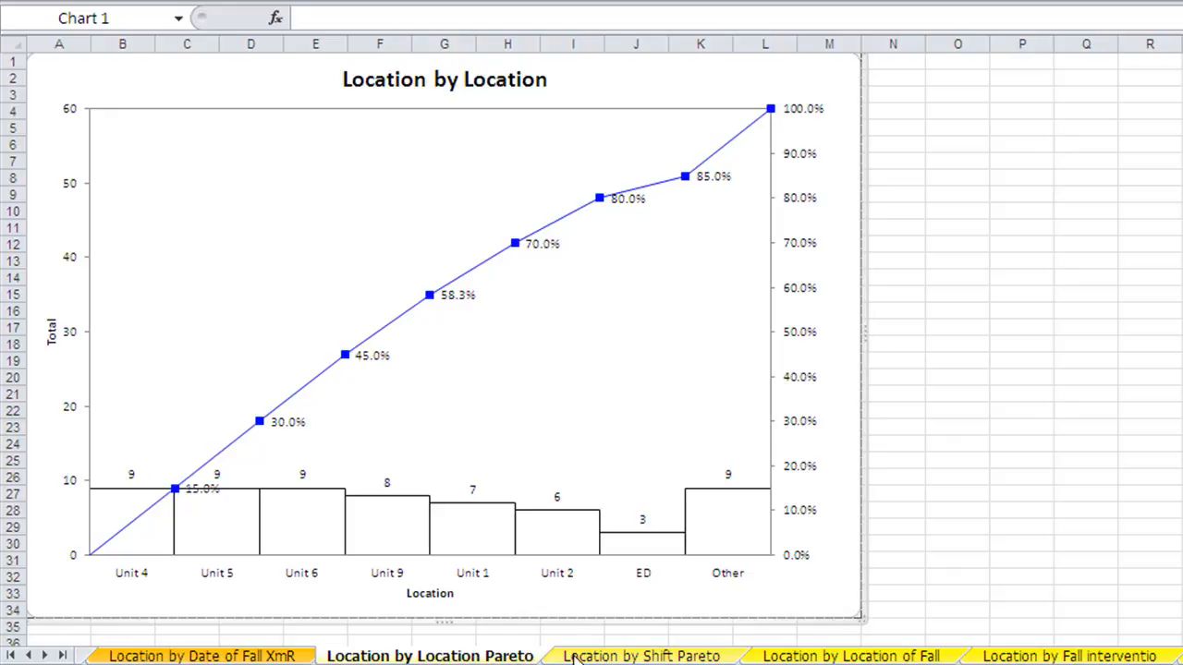
left_click(642, 656)
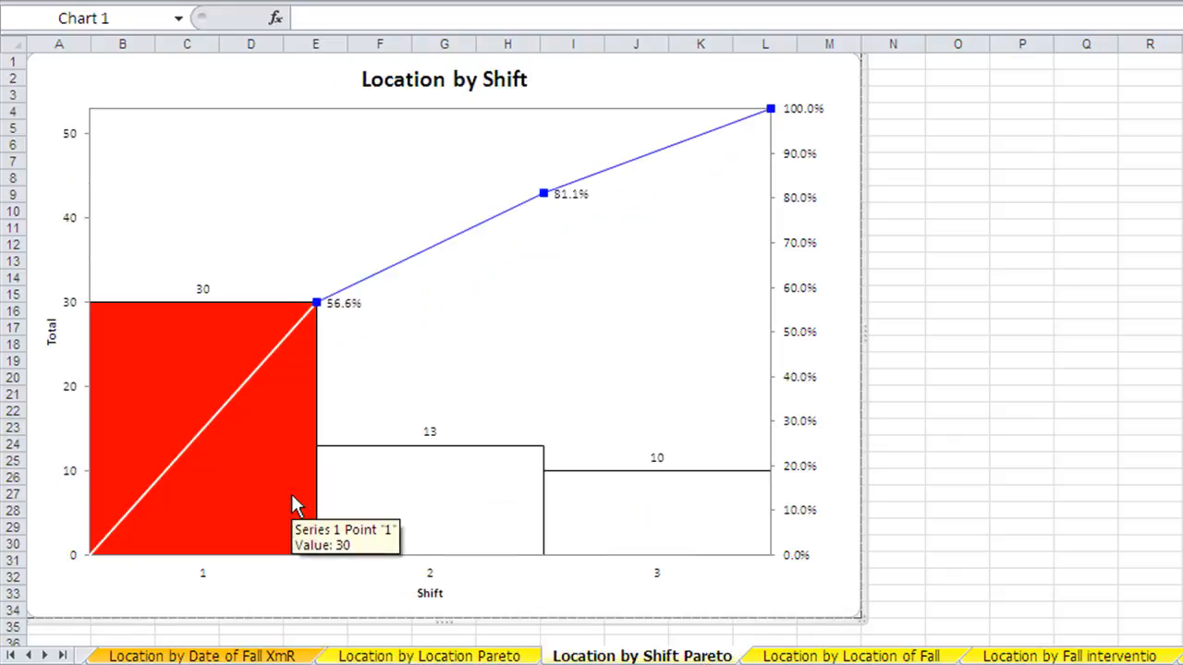
left_click(818, 656)
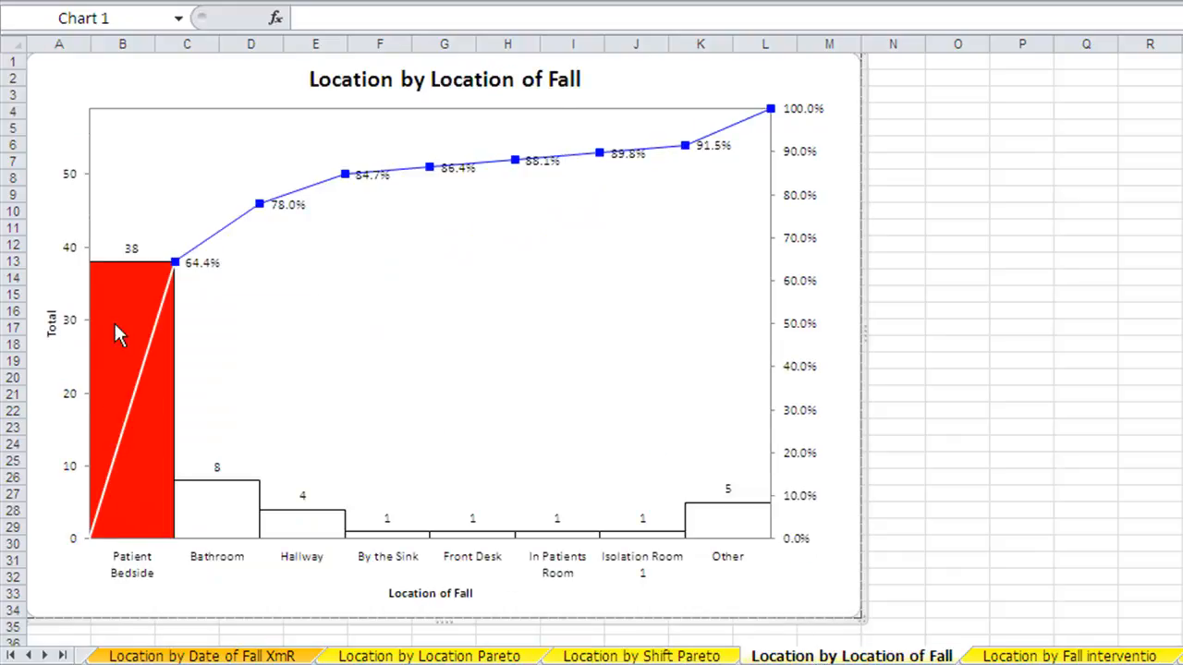
mouse_move(116, 327)
Examine the falls Pareto charts by intervention material usage, type of fall, trigger factor, medication in last 8 hours and condition before fall.
left_click(1024, 654)
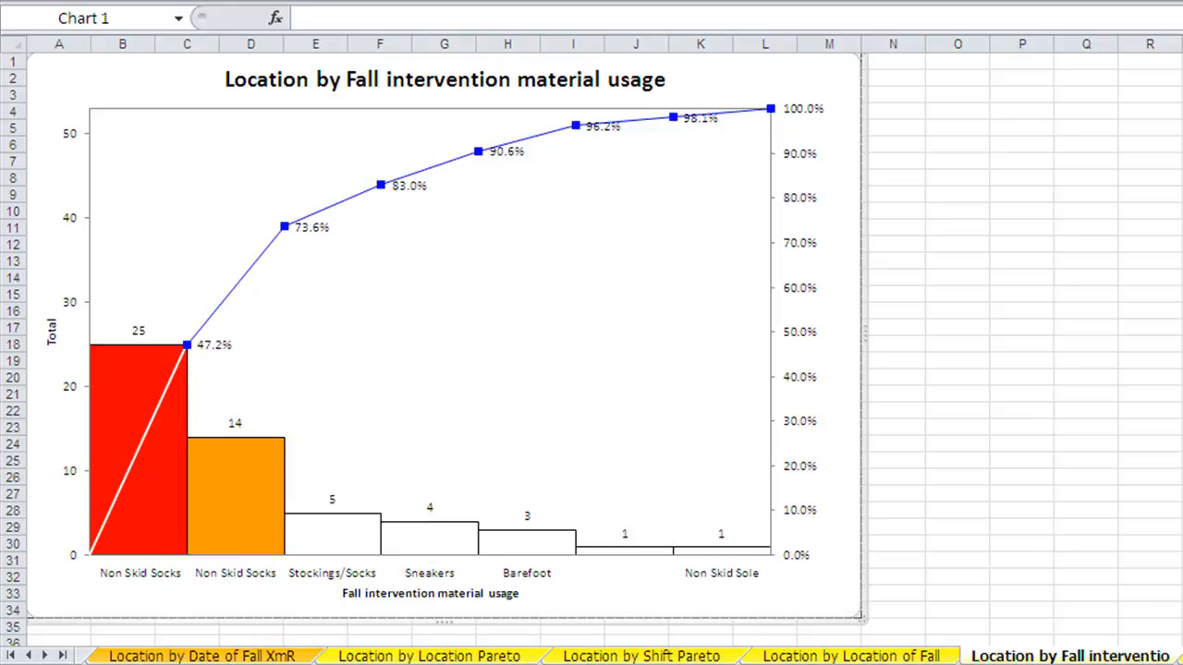
key("ctrl+Page_Down")
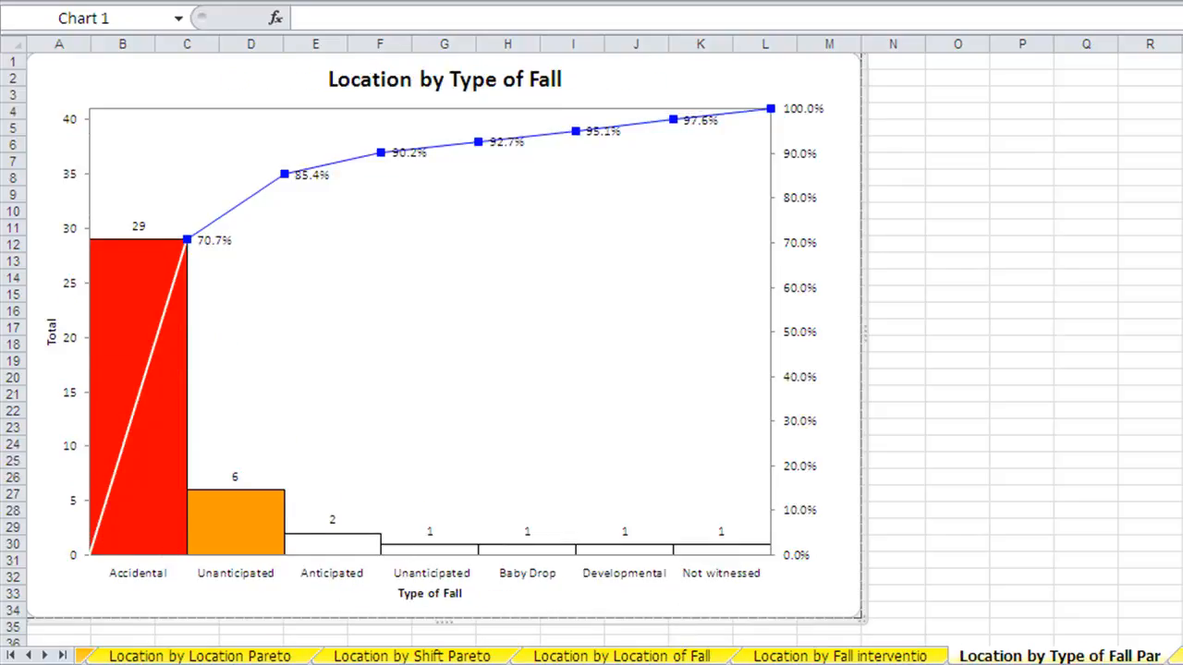
key("ctrl+Page_Down")
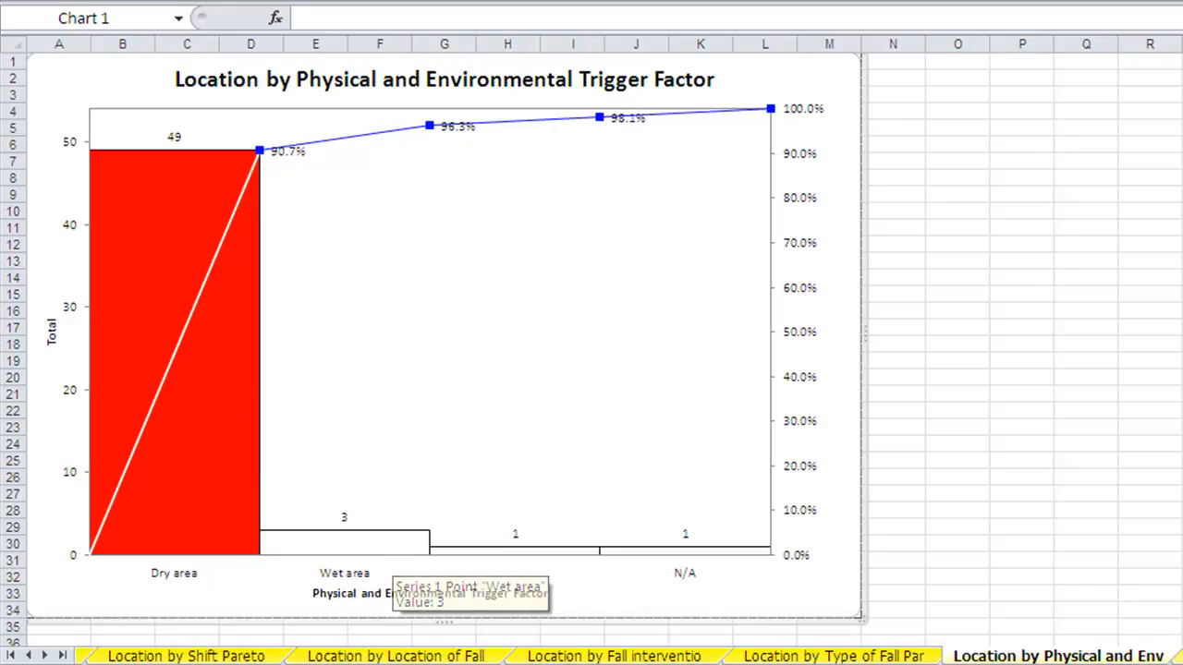
key("ctrl+Page_Down")
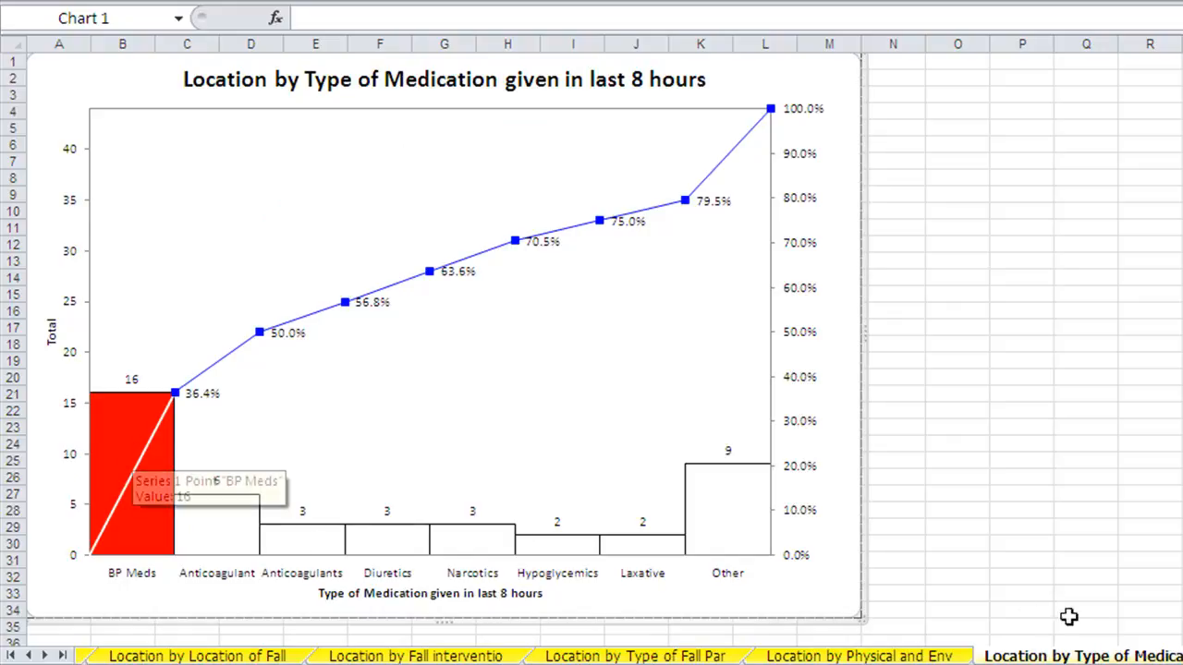
key("ctrl+Page_Down")
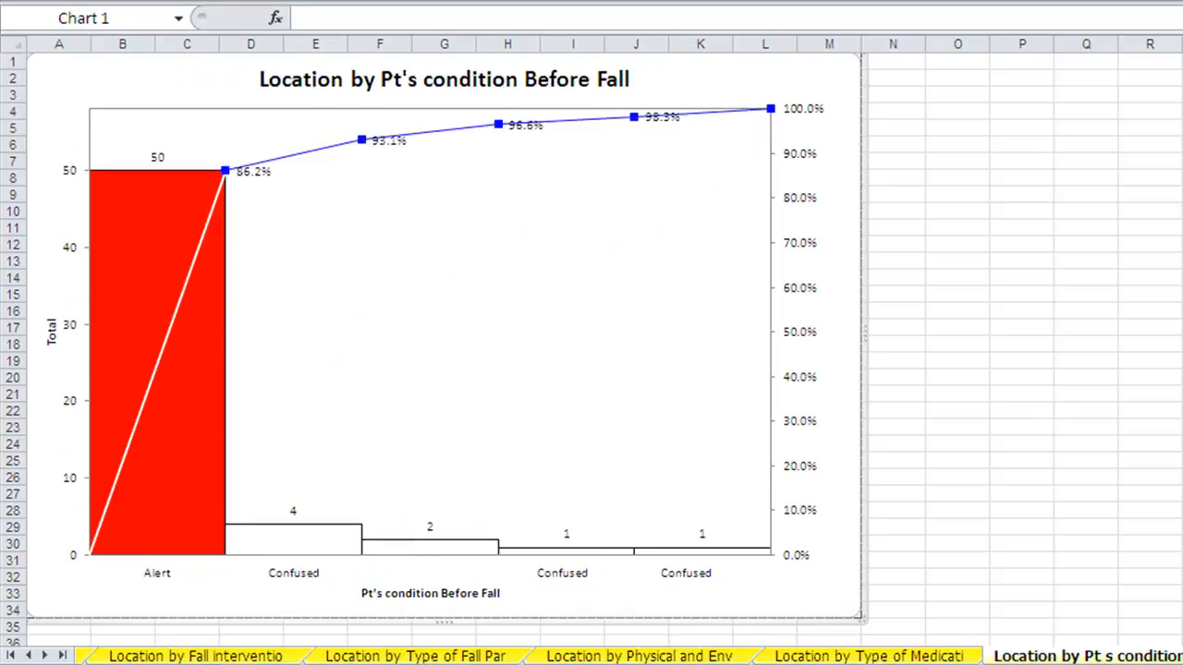
Review the falls Pareto charts by condition after fall, affected body part and type of injury, plus the Location PivotTable.
mouse_move(151, 409)
key("ctrl+Page_Down")
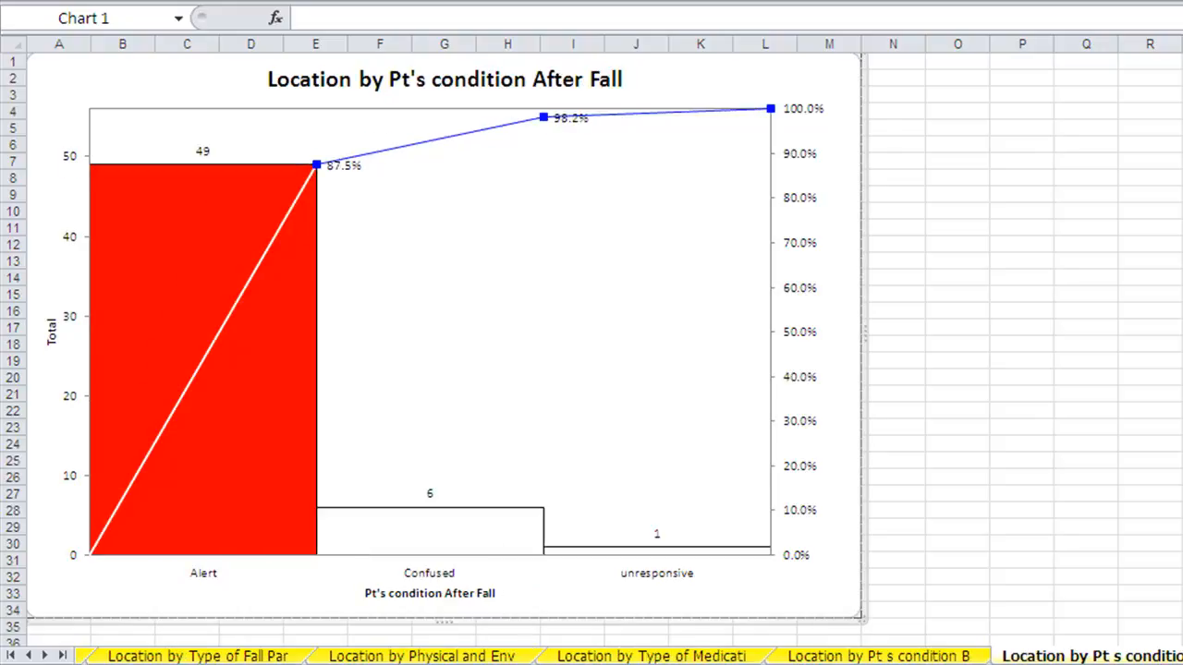
key("ctrl+Page_Down")
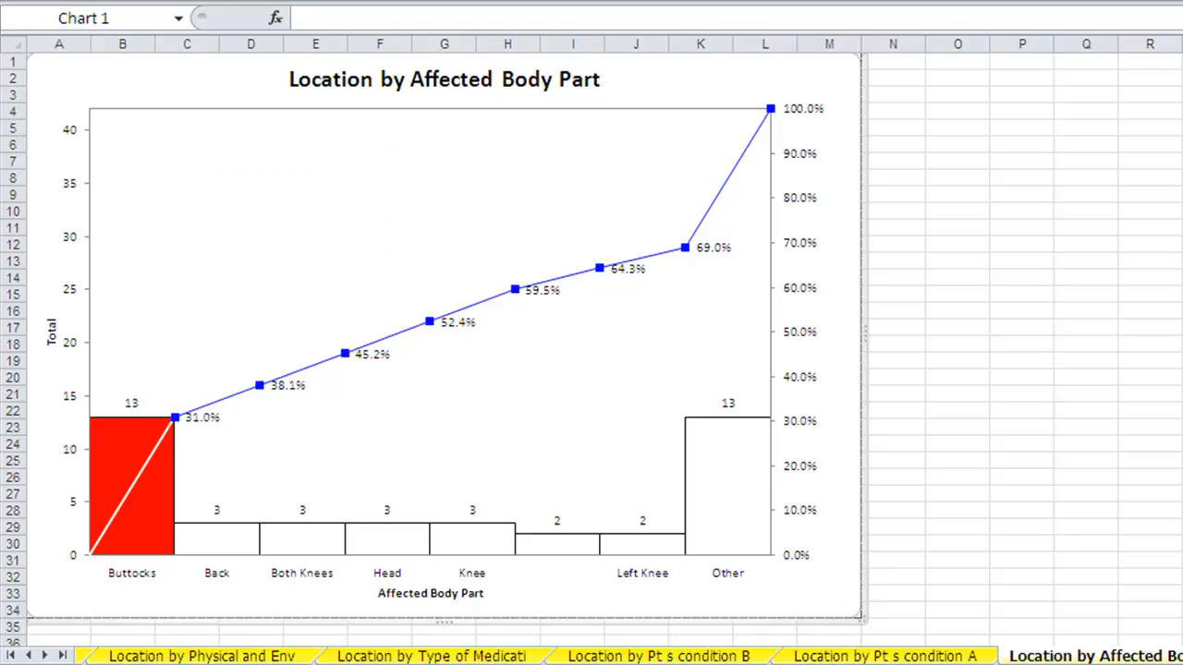
key("ctrl+Page_Down")
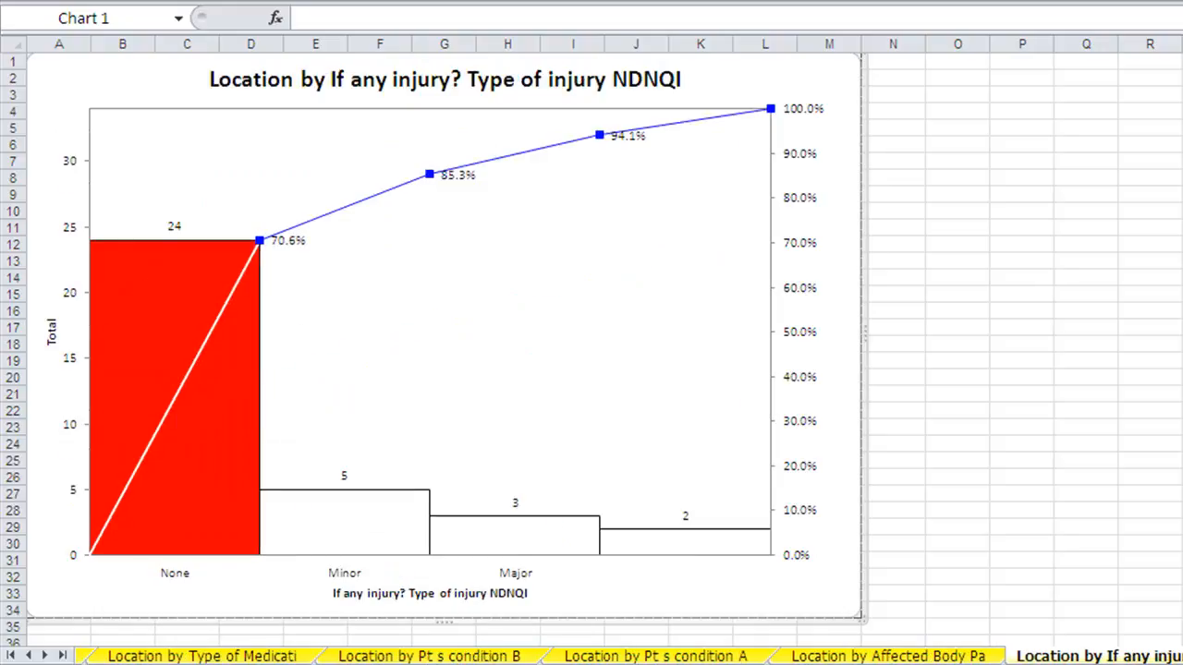
key("ctrl+Page_Down")
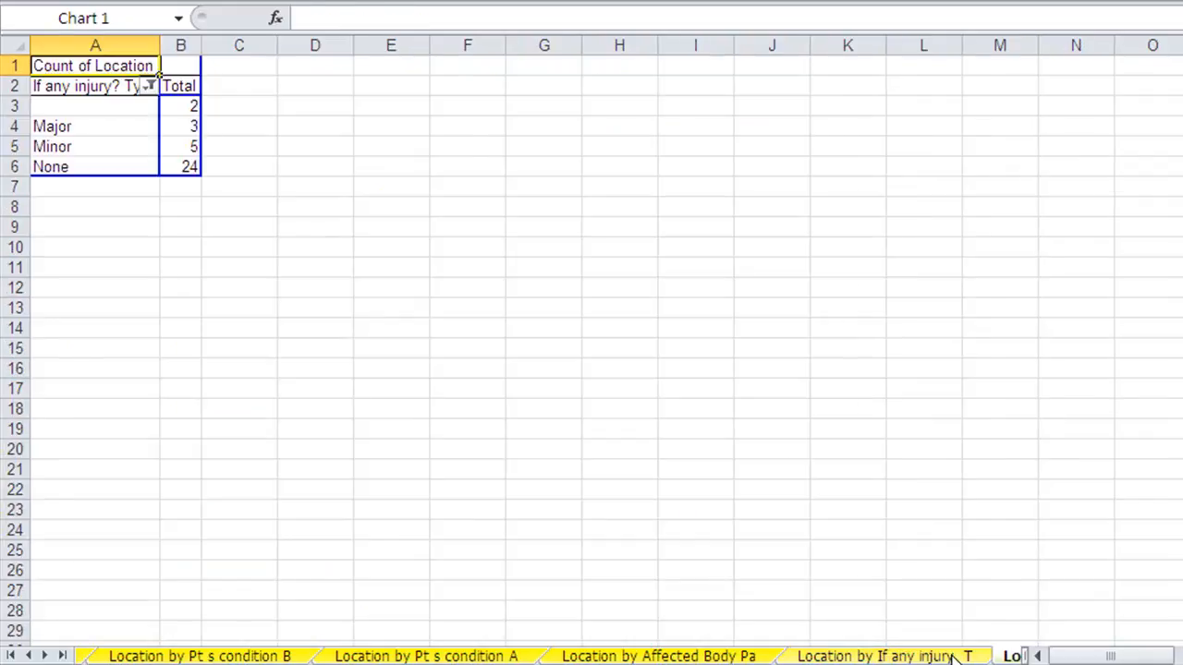
key("ctrl+Page_Up")
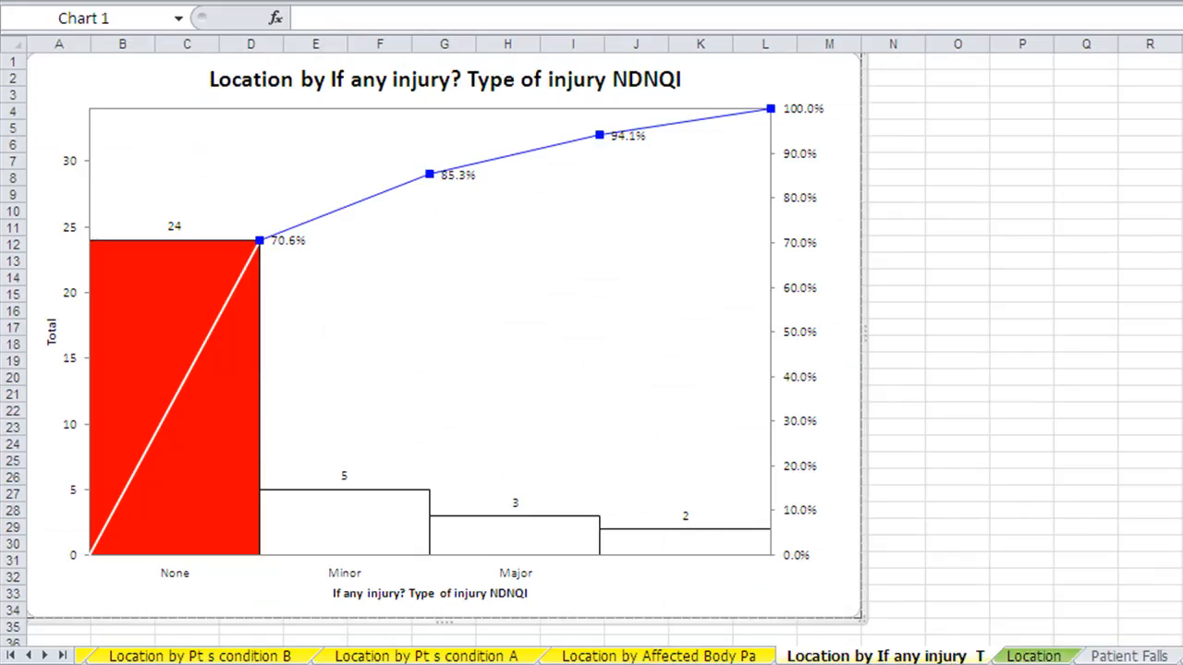
Go back through the falls Pareto charts to recheck condition before fall, fall intervention material usage and Location of Fall.
left_click(268, 657)
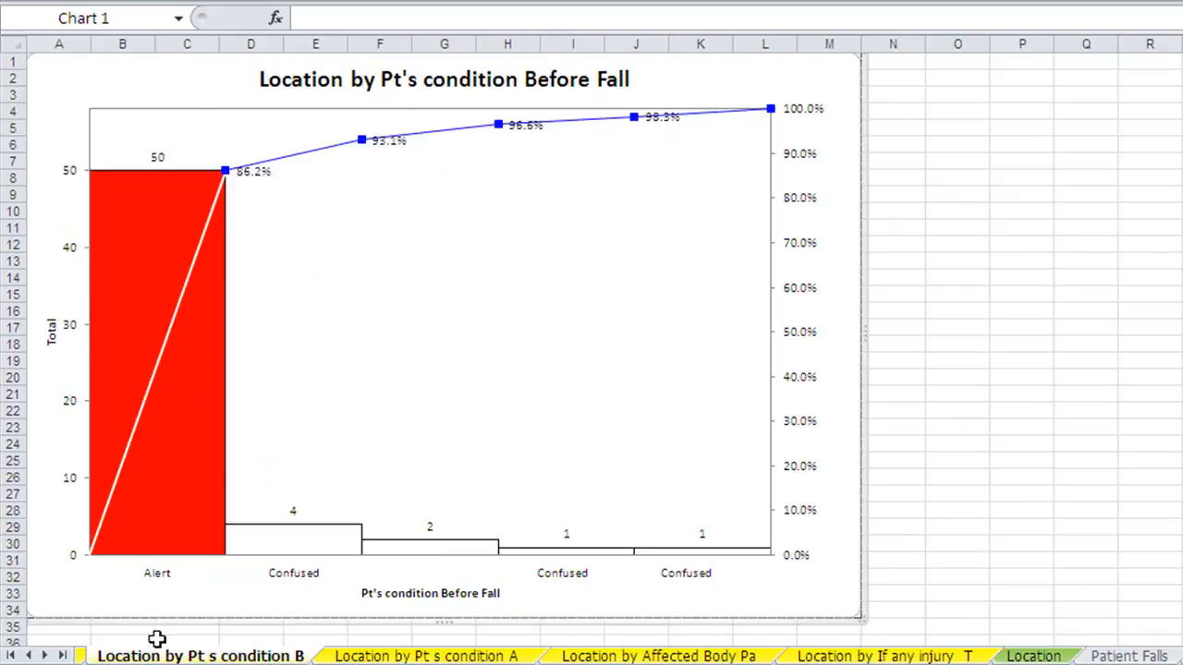
left_click(40, 655)
left_click(41, 655)
left_click(41, 655)
left_click(40, 655)
left_click(115, 656)
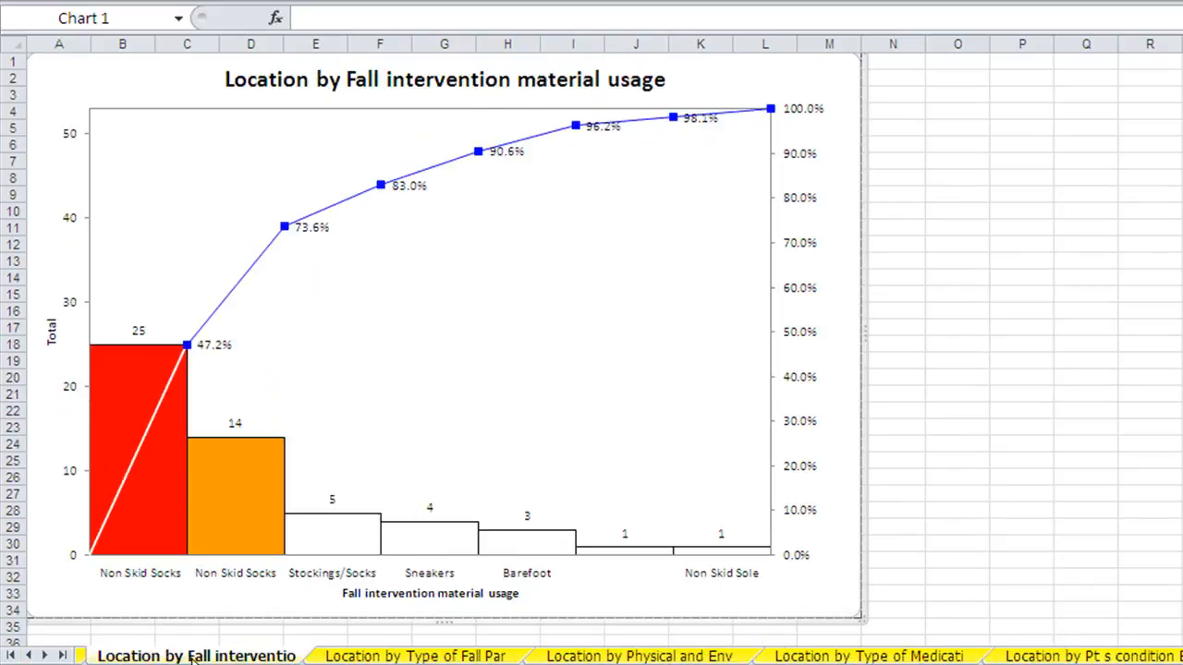
left_click(30, 655)
left_click(30, 655)
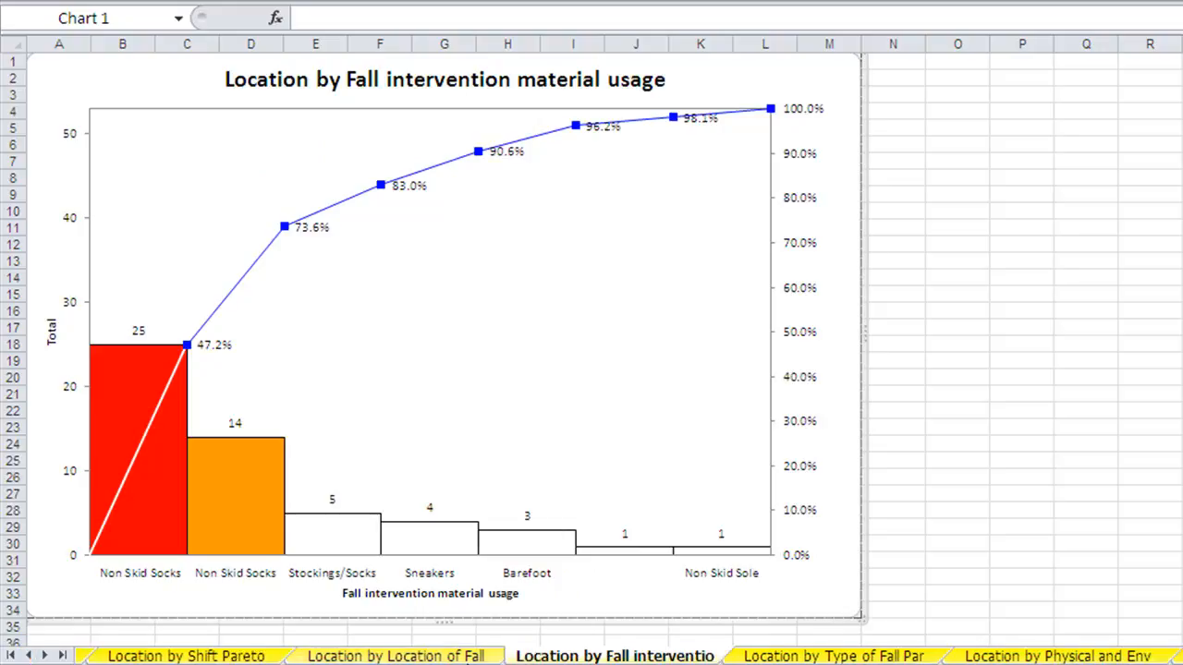
left_click(398, 656)
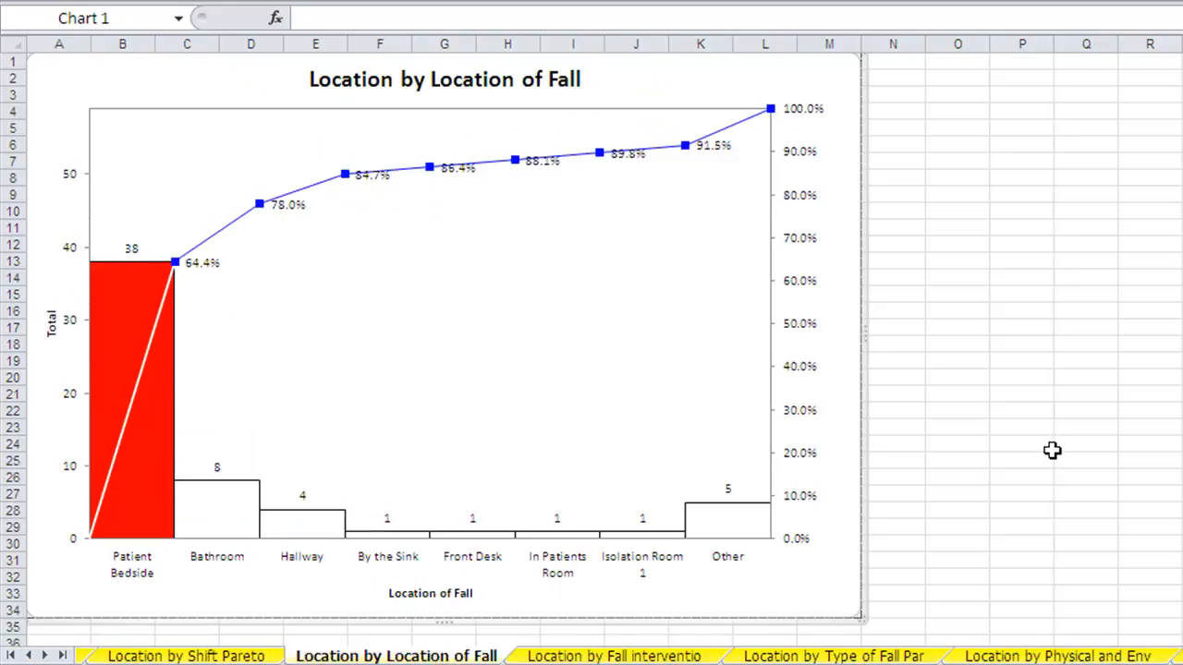
Select the Date and Defect header cells together on the Carton Manufacturing Defects sheet.
left_click(11, 655)
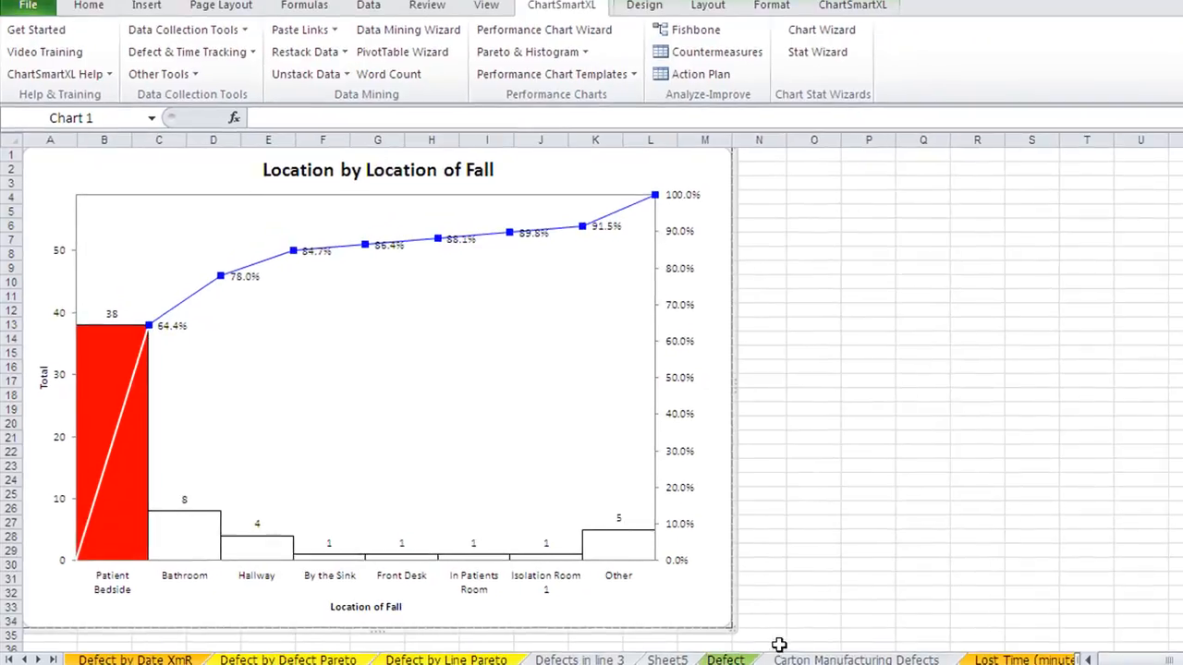
left_click(933, 654)
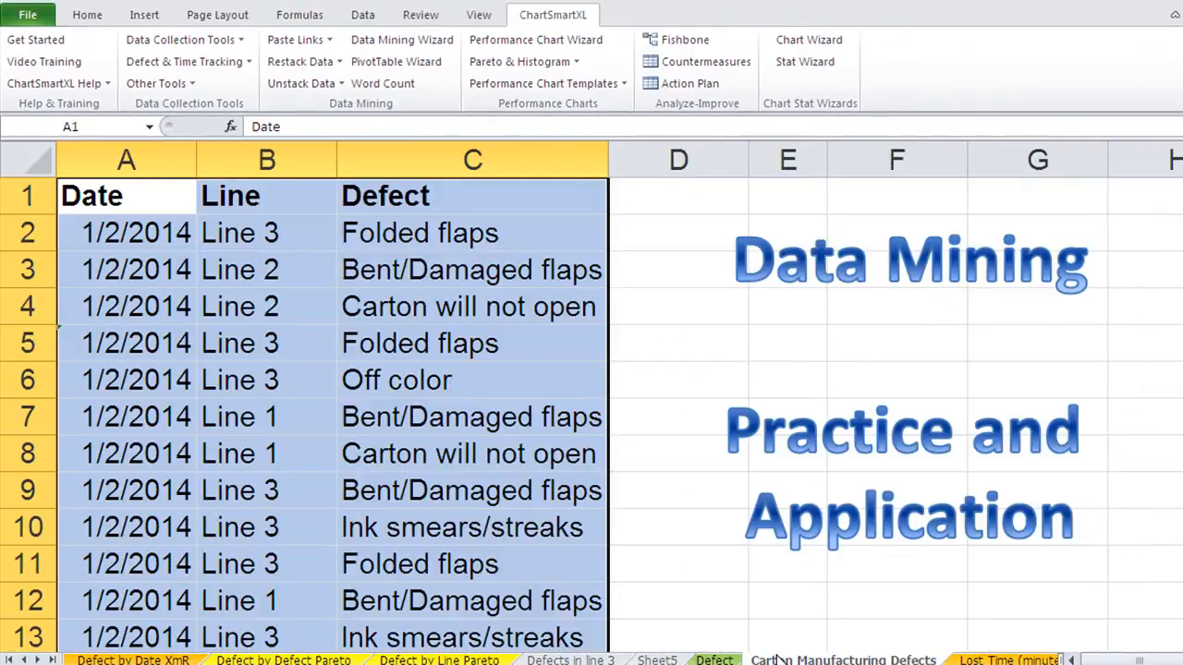
left_click(156, 199)
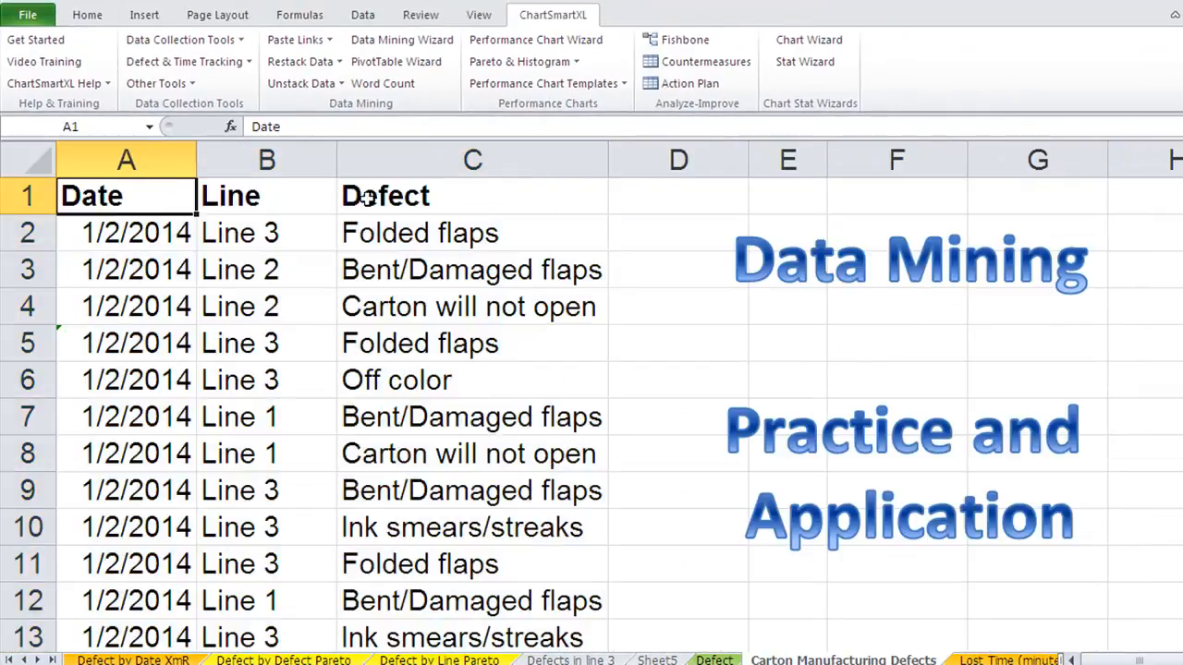
left_click(424, 189, "ctrl")
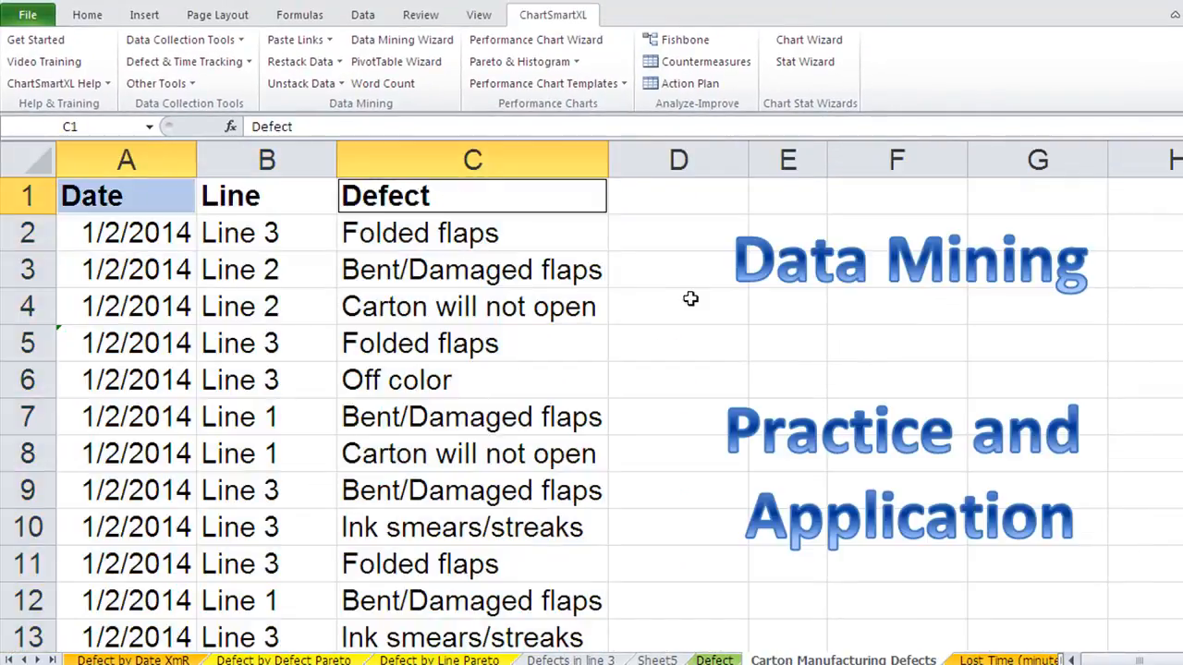